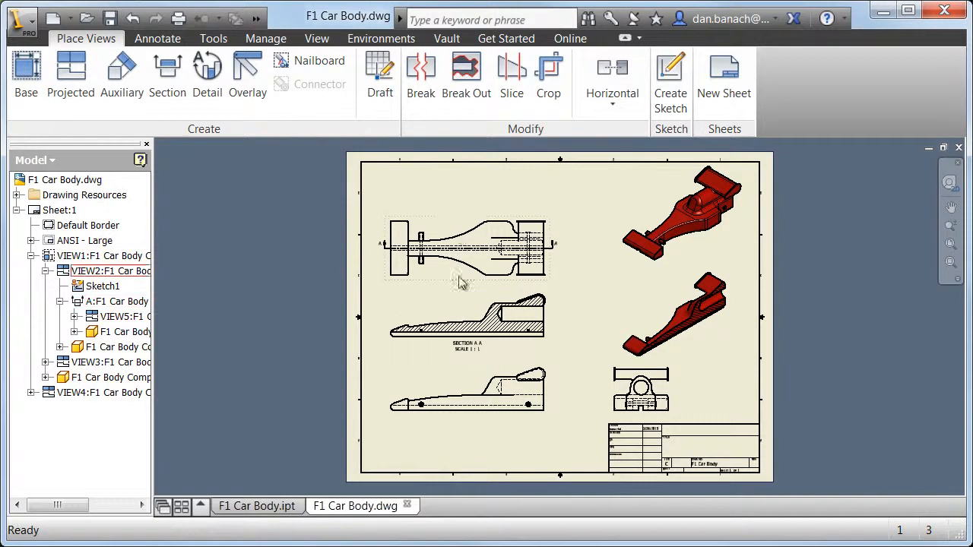
Step: Space out the orthographic views by shifting the top view up, the section view slightly up, and the side base view up and right
mouse_move(459, 220)
mouse_down()
mouse_move(460, 189)
mouse_move(450, 222)
mouse_up()
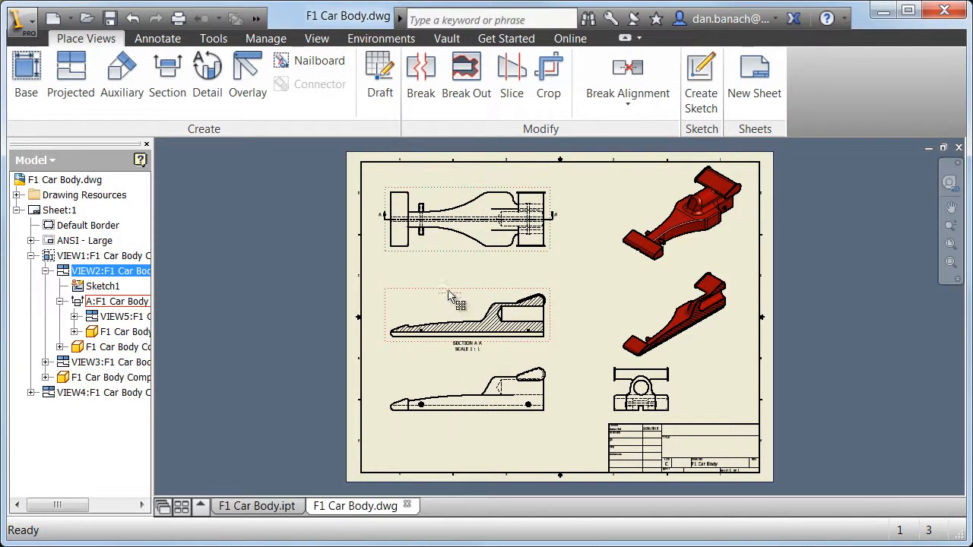
drag(456, 298, 453, 280)
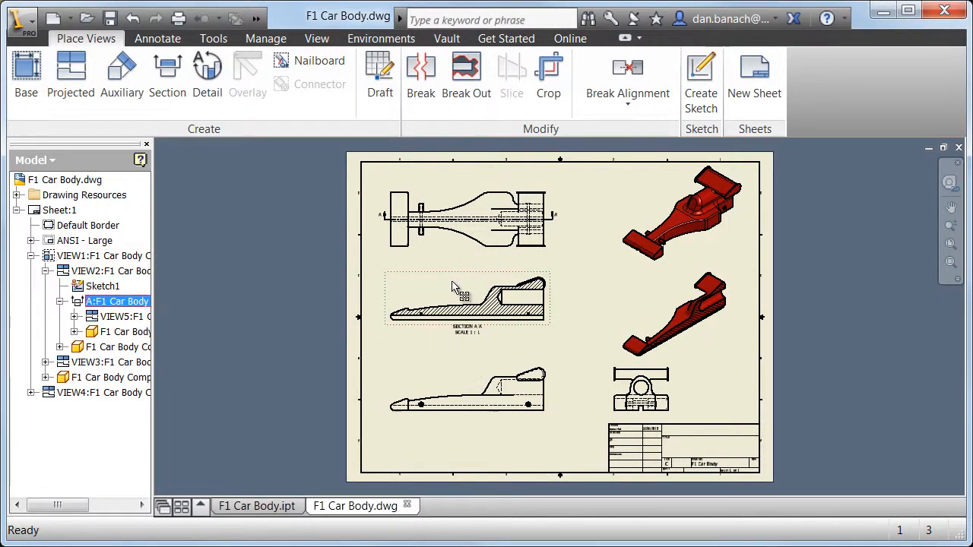
drag(457, 278, 456, 286)
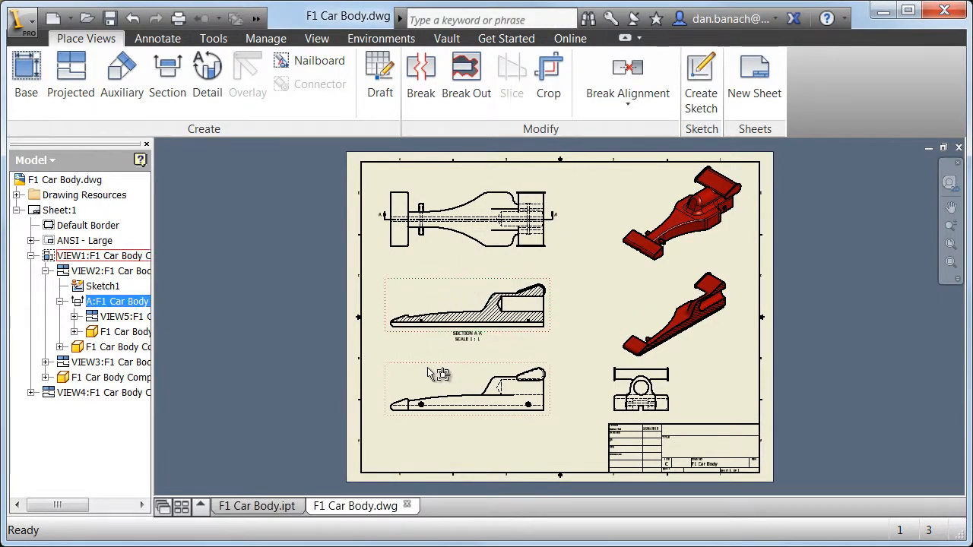
mouse_move(430, 370)
mouse_down()
mouse_move(467, 358)
mouse_move(427, 363)
mouse_move(464, 367)
mouse_up()
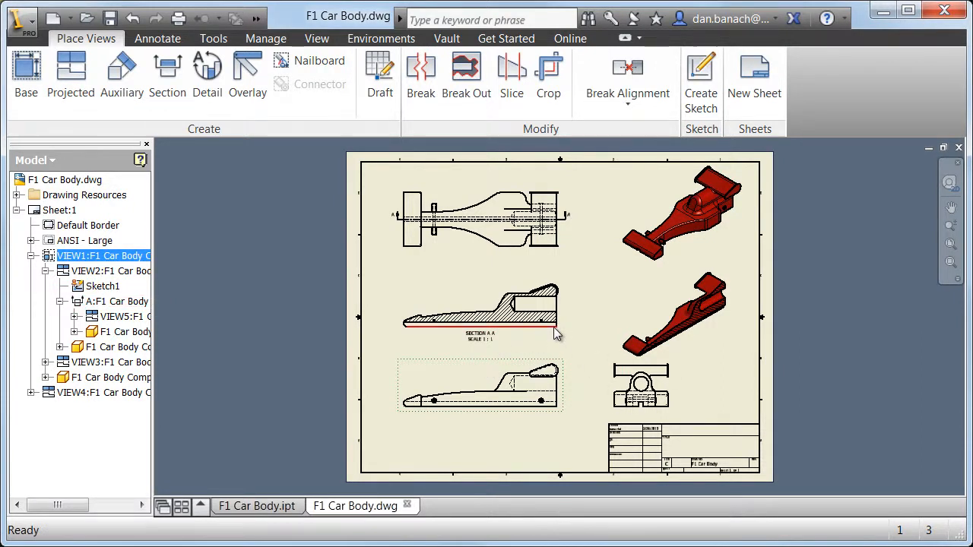
Step: Retrieve all available model dimensions into the side base view and apply them
scroll(490, 380, up, 5)
middle_drag(489, 380, 590, 258)
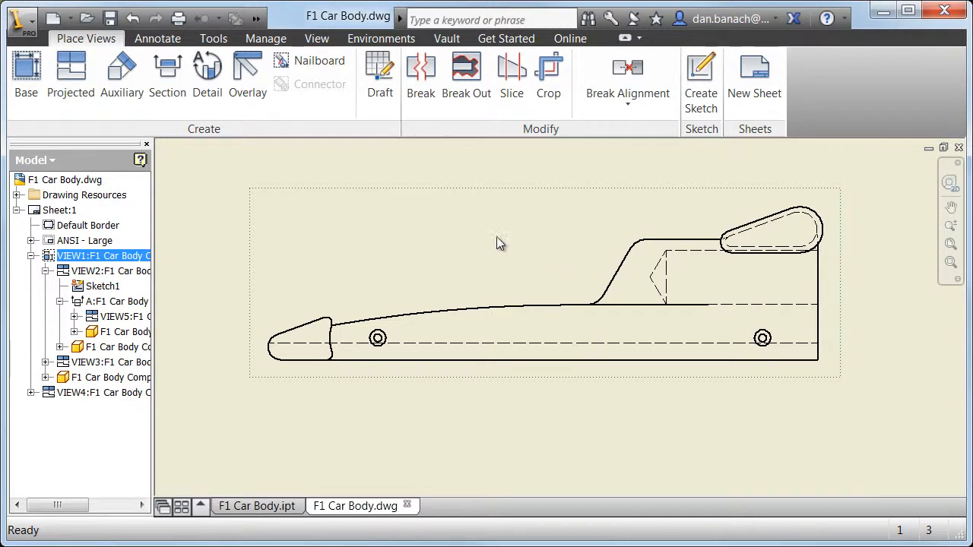
right_click(437, 235)
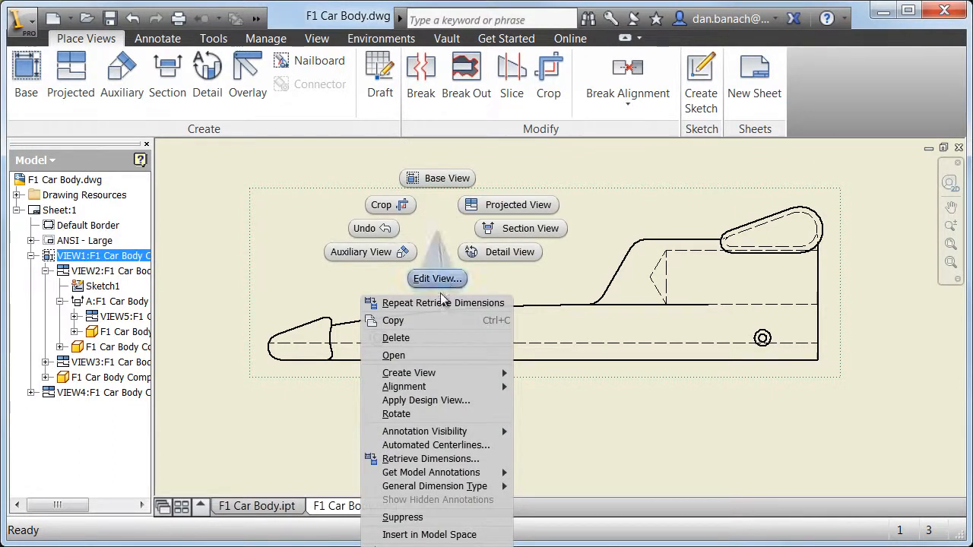
click(487, 460)
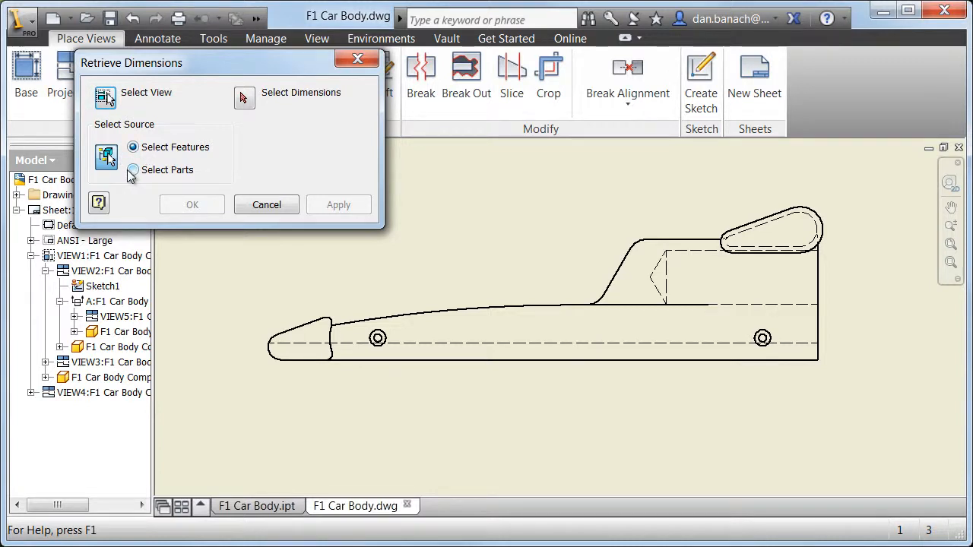
click(242, 100)
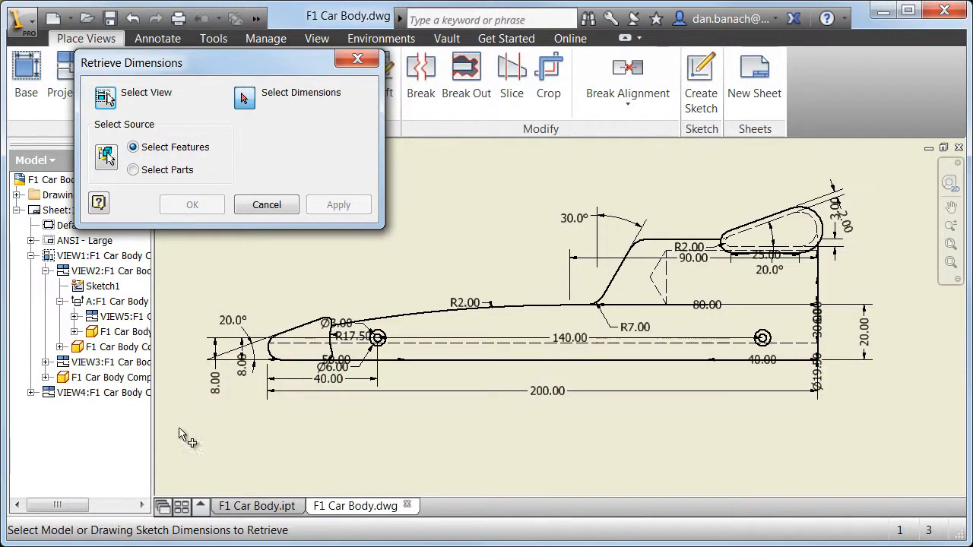
drag(177, 435, 899, 158)
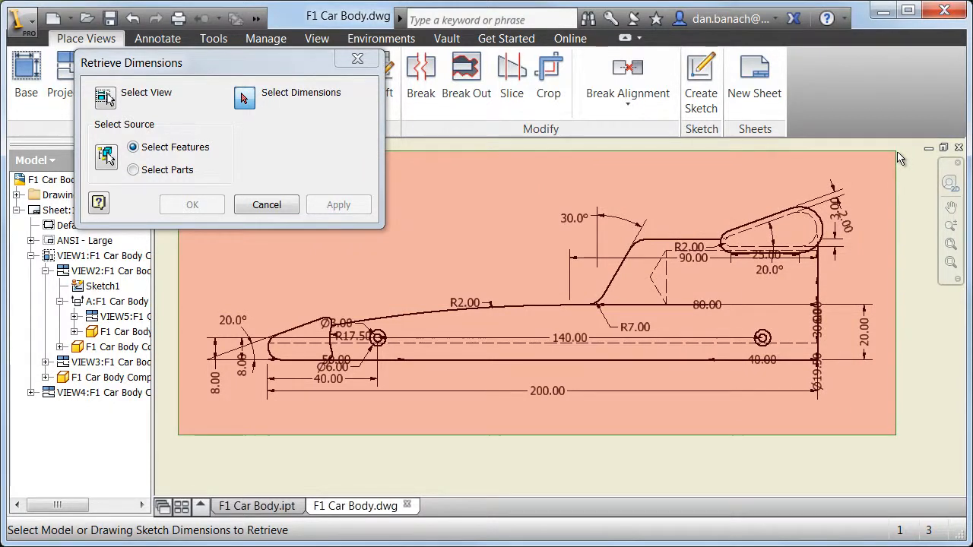
drag(900, 158, 884, 159)
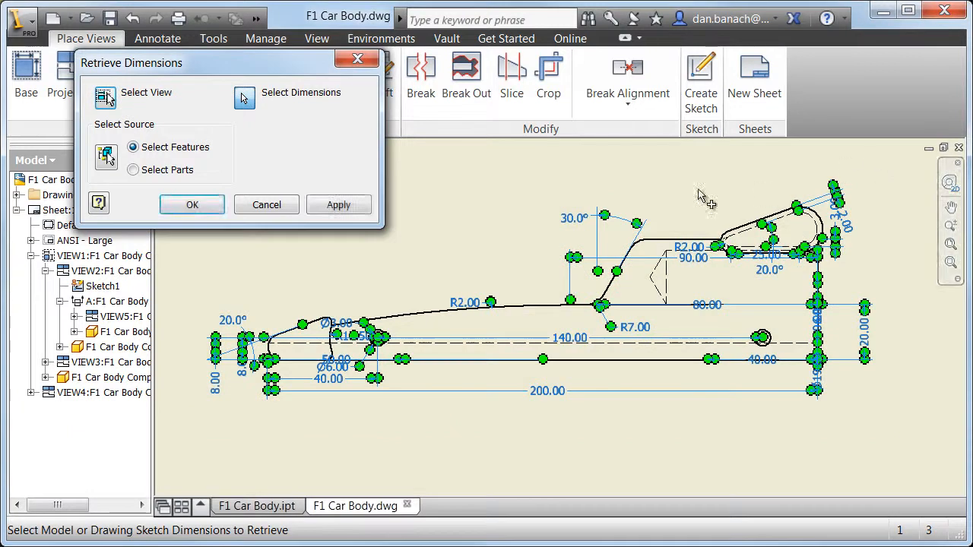
click(350, 213)
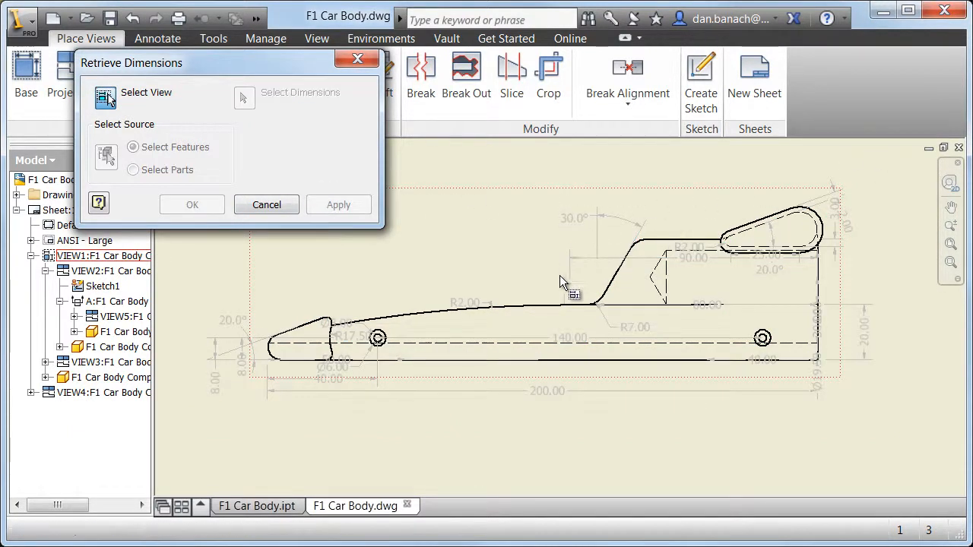
Step: Retrieve all available model dimensions into the top view of the car body and apply them
middle_drag(539, 191, 560, 350)
scroll(522, 303, down, 3)
middle_drag(522, 303, 533, 525)
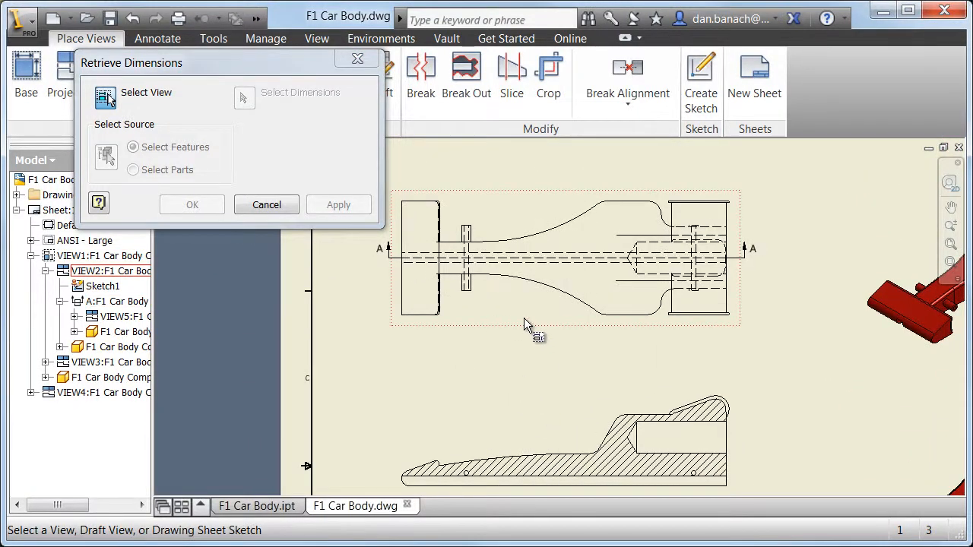
click(491, 214)
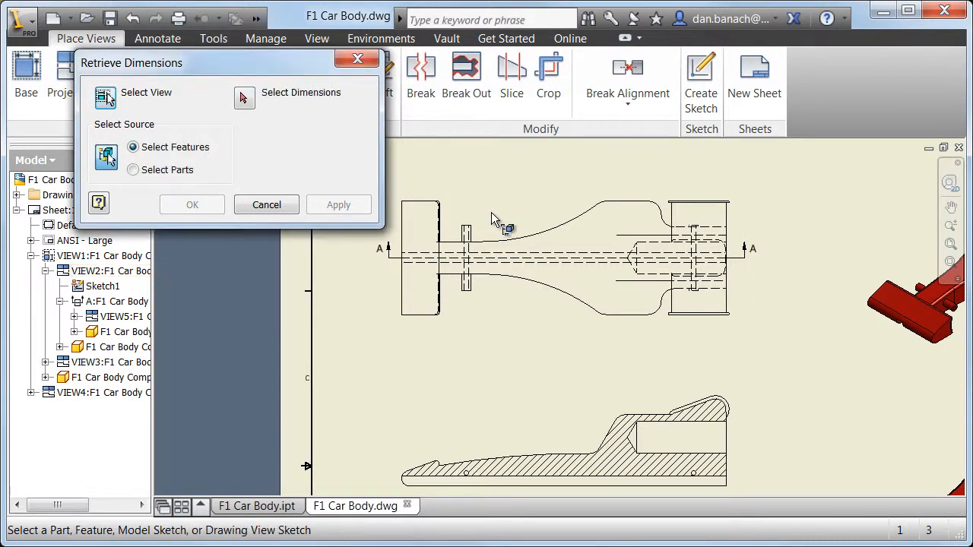
click(245, 98)
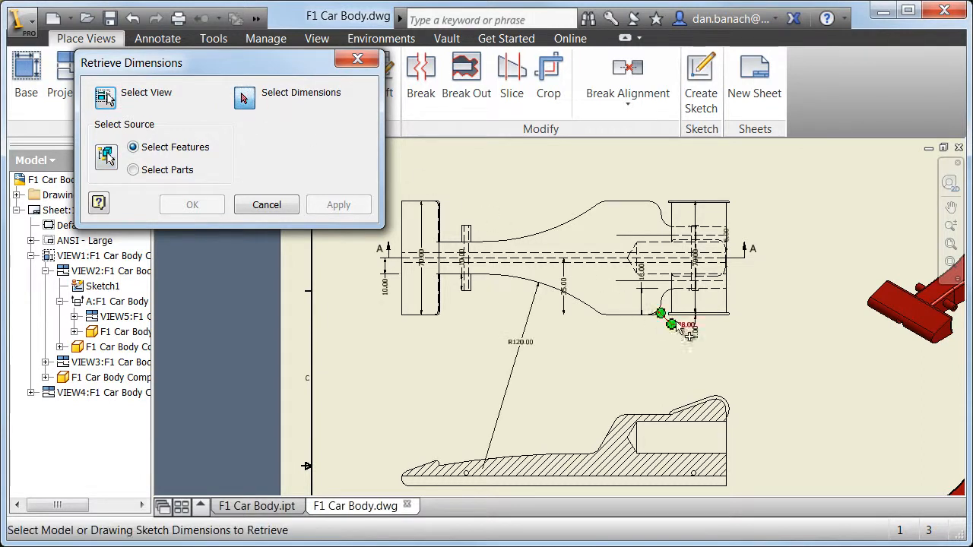
drag(769, 358, 376, 199)
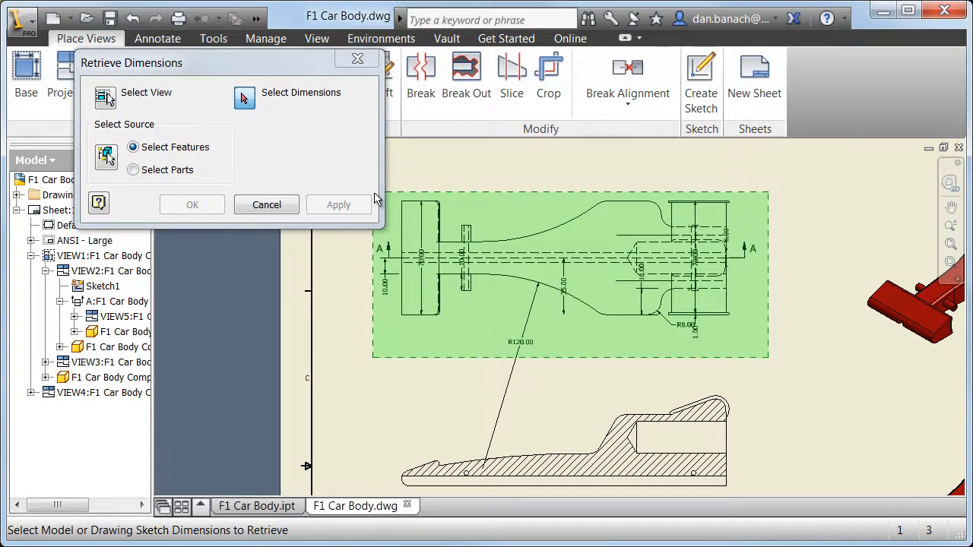
drag(375, 199, 375, 199)
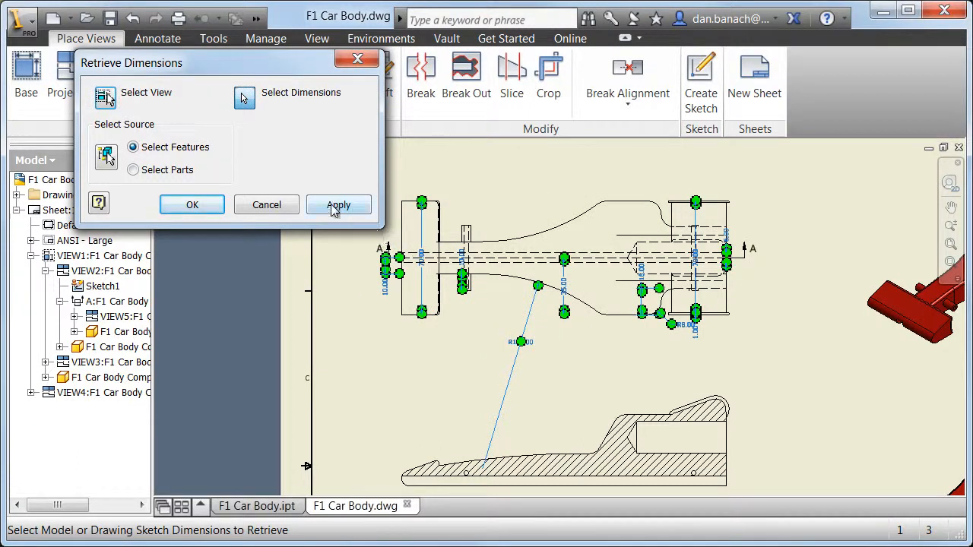
click(339, 206)
Step: Retrieve the R14.00 radius dimension into the end view and finish retrieving dimensions
mouse_move(780, 388)
middle_down()
mouse_move(399, 153)
mouse_move(432, 106)
middle_up()
click(501, 347)
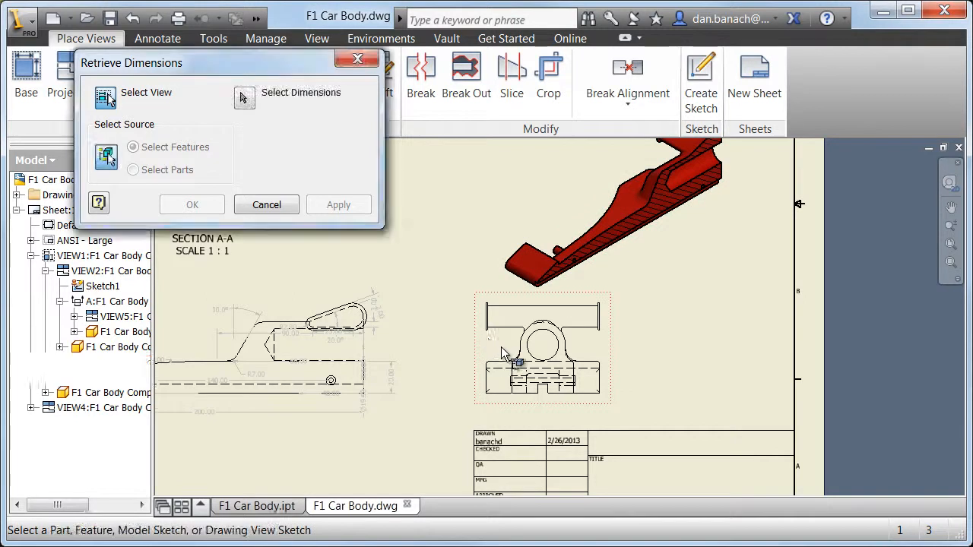
click(245, 99)
click(583, 326)
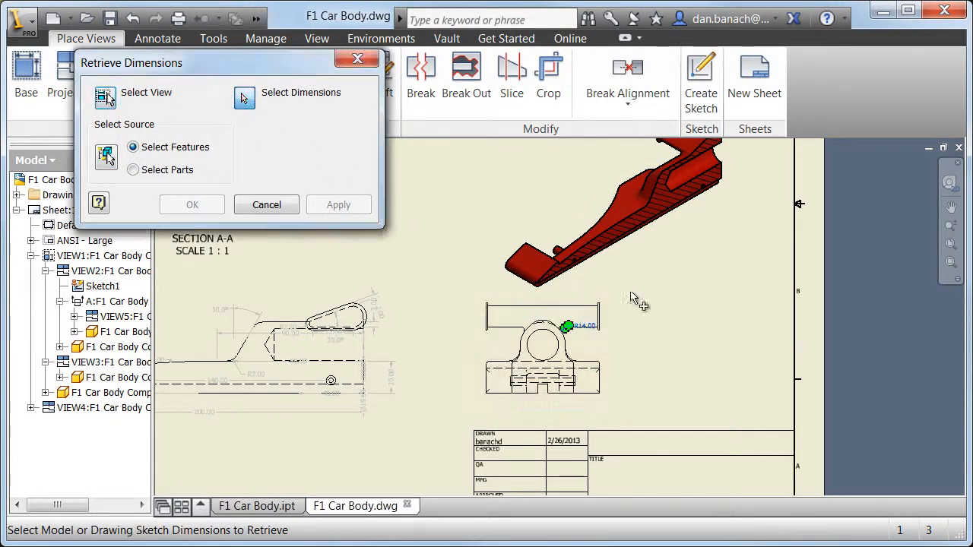
click(201, 202)
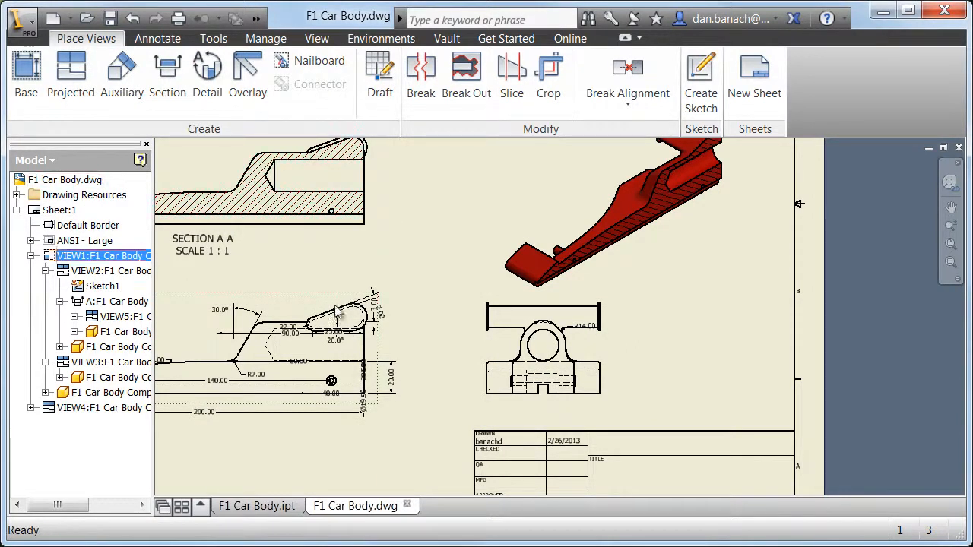
Step: Delete the Ø19.50 and 30.00 dimensions overlapping at the rear edge of the side view
scroll(340, 353, up, 4)
mouse_move(395, 361)
middle_down()
mouse_move(470, 238)
mouse_move(530, 204)
middle_up()
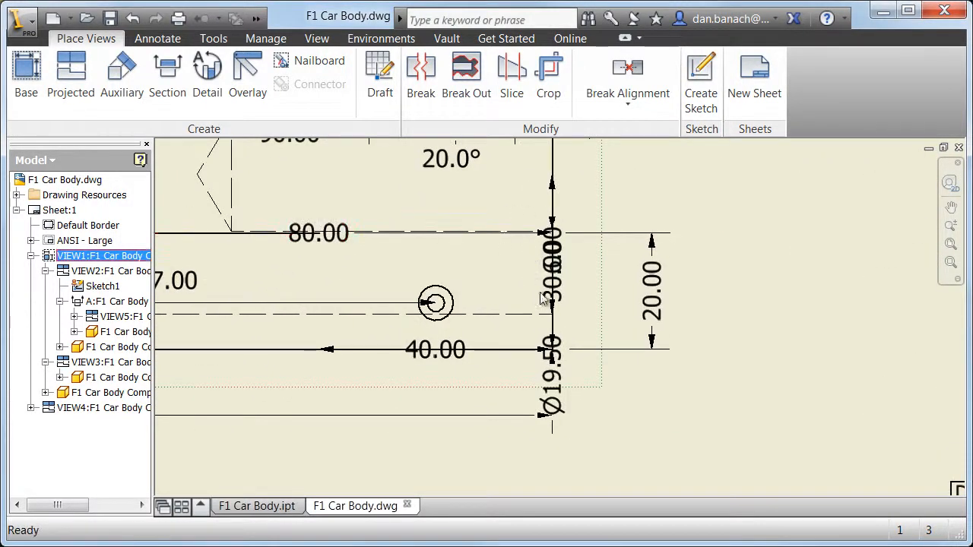
click(546, 411)
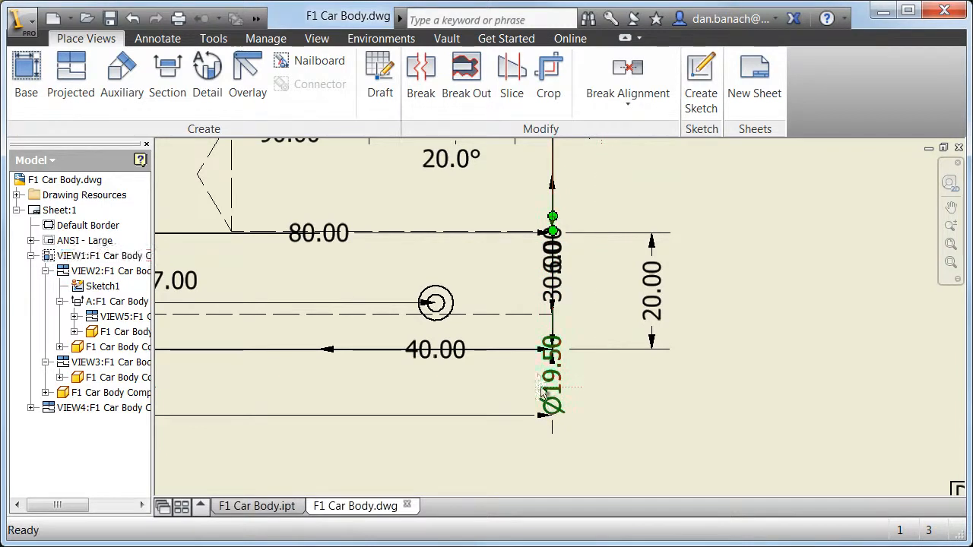
ctrl+click(546, 297)
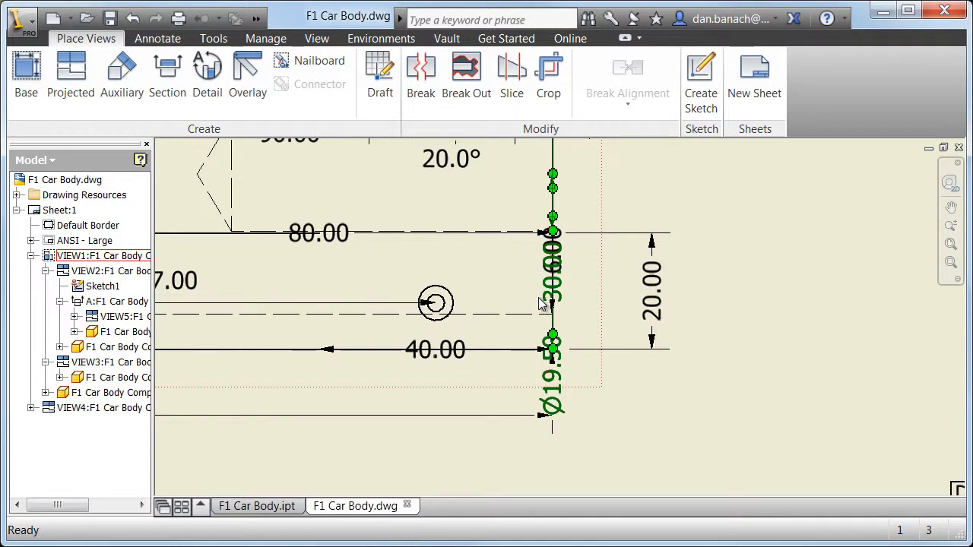
right_click(684, 254)
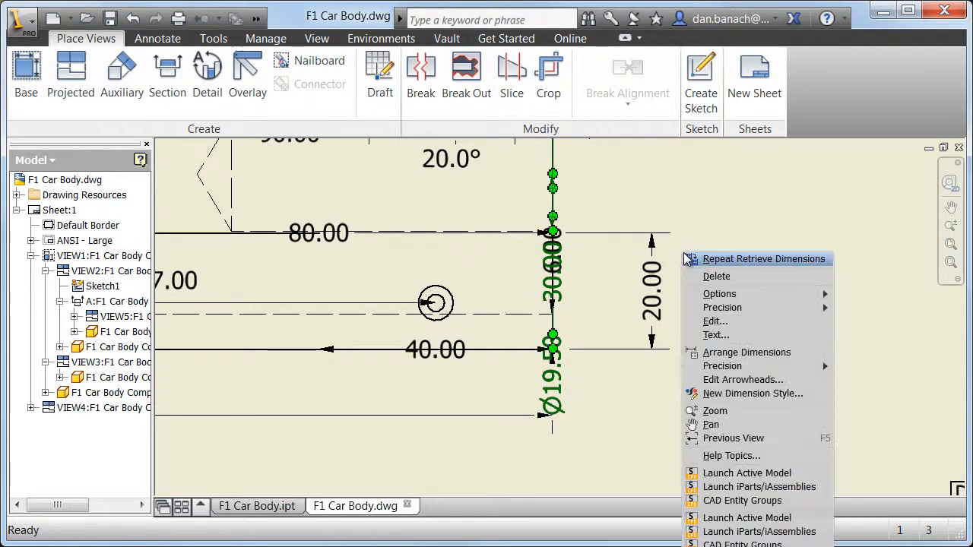
click(717, 277)
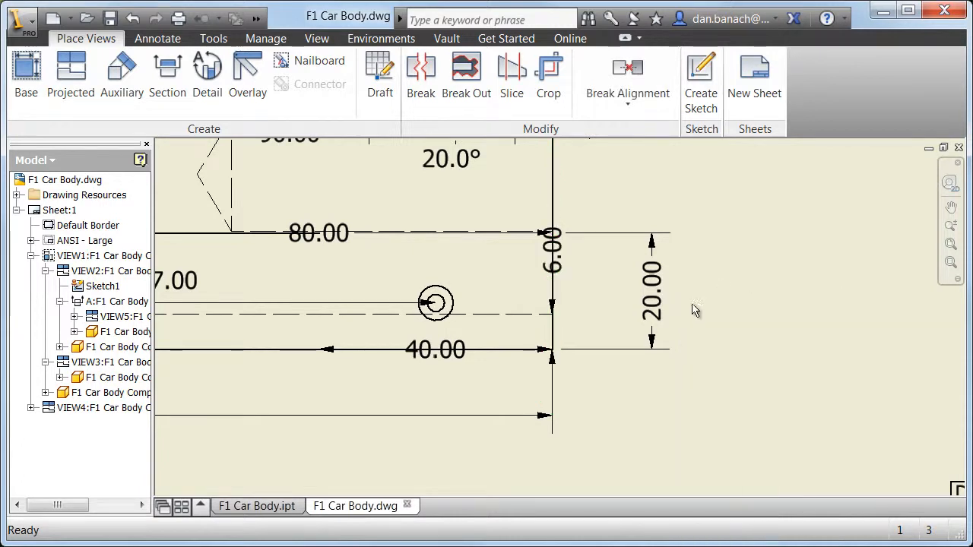
Step: Move the 50.00 dimension at the car's nose from the side view to the top view
middle_drag(211, 264, 733, 292)
scroll(273, 307, up, 3)
middle_drag(273, 307, 536, 276)
scroll(402, 314, down, 3)
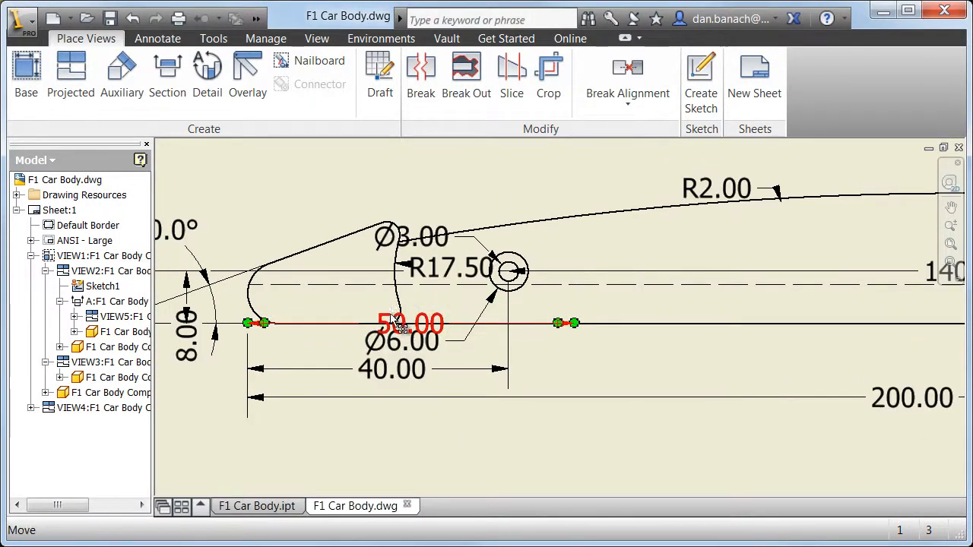
right_click(386, 314)
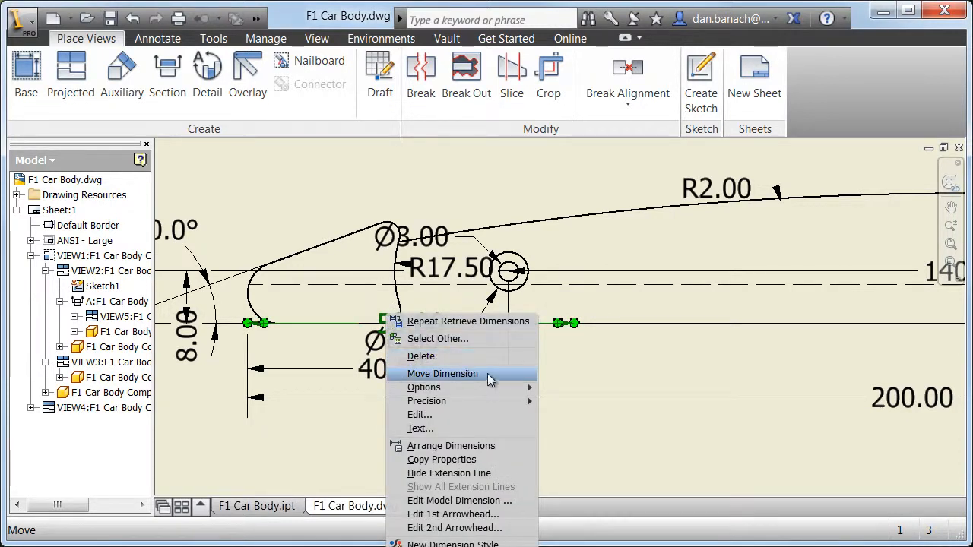
click(488, 373)
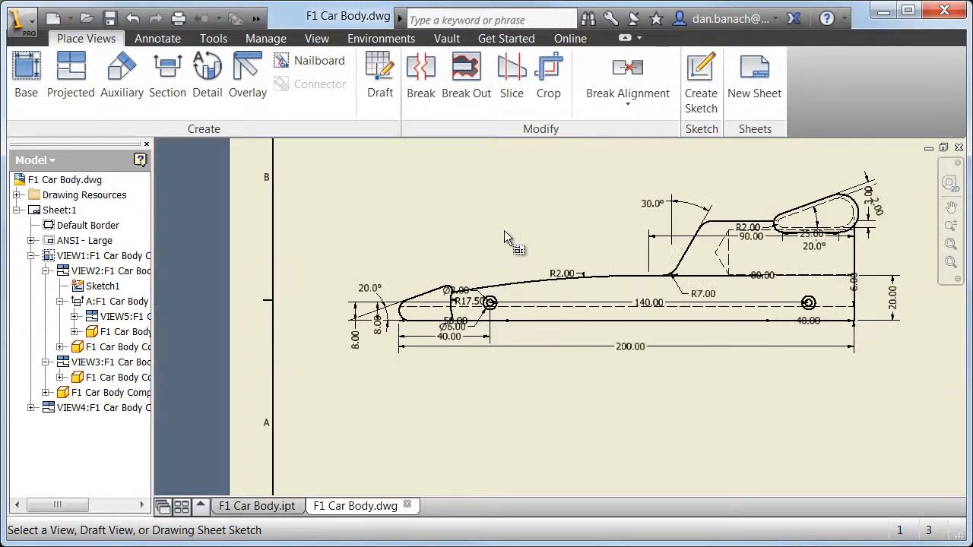
mouse_move(520, 199)
middle_down()
mouse_move(512, 386)
mouse_move(504, 390)
middle_up()
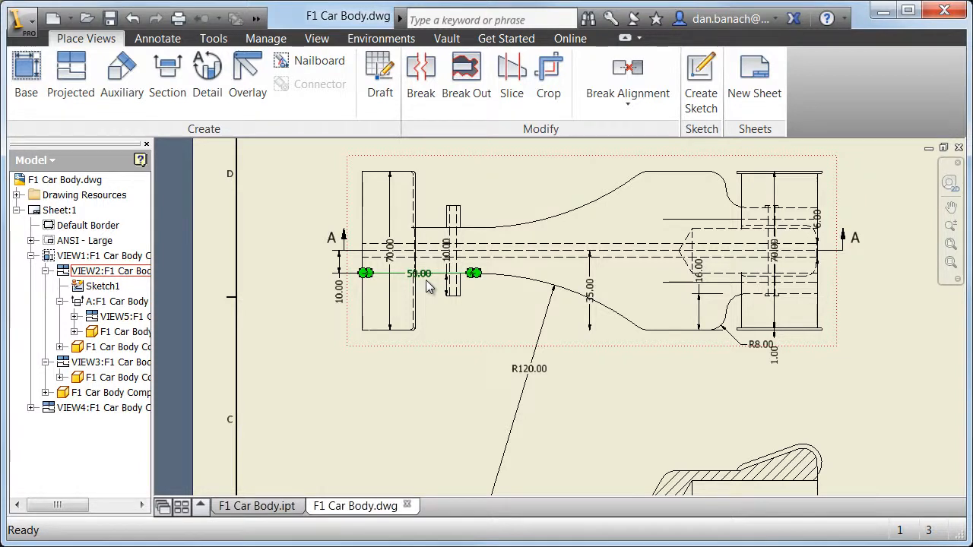
Step: Reposition the 200.00 overall length dimension farther below the side view
key(Home)
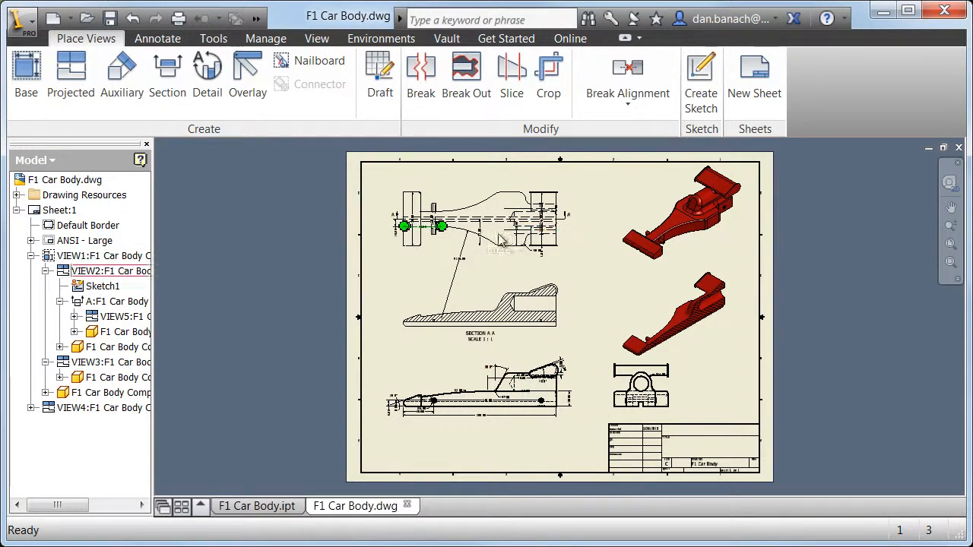
scroll(508, 425, up, 5)
drag(428, 419, 411, 450)
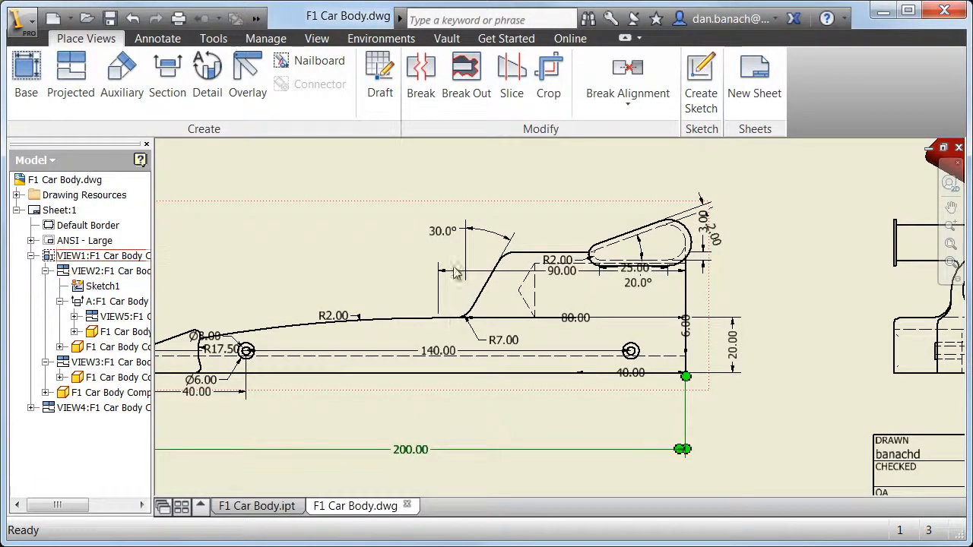
Step: Select the orthographic views with all their dimensions and arrange the dimensions automatically
scroll(524, 387, down, 5)
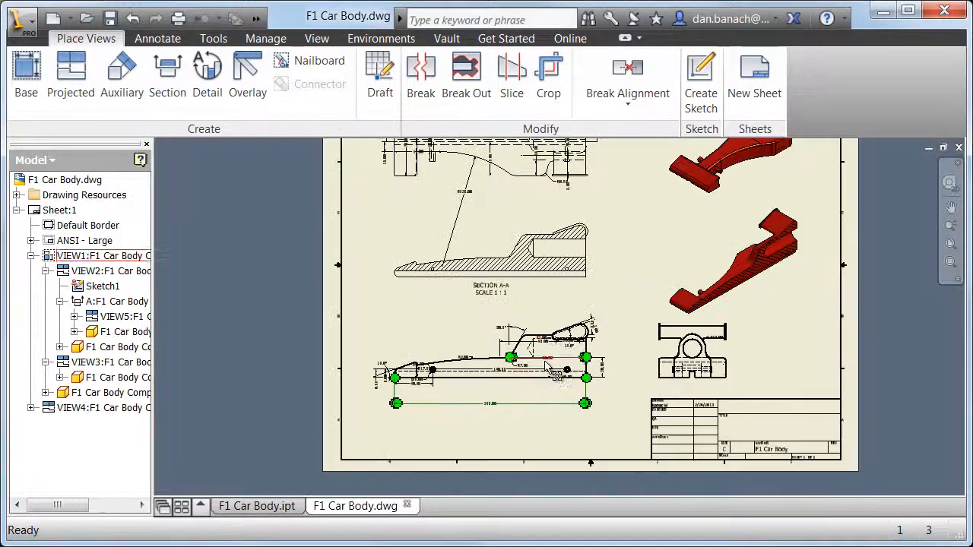
middle_drag(523, 387, 494, 422)
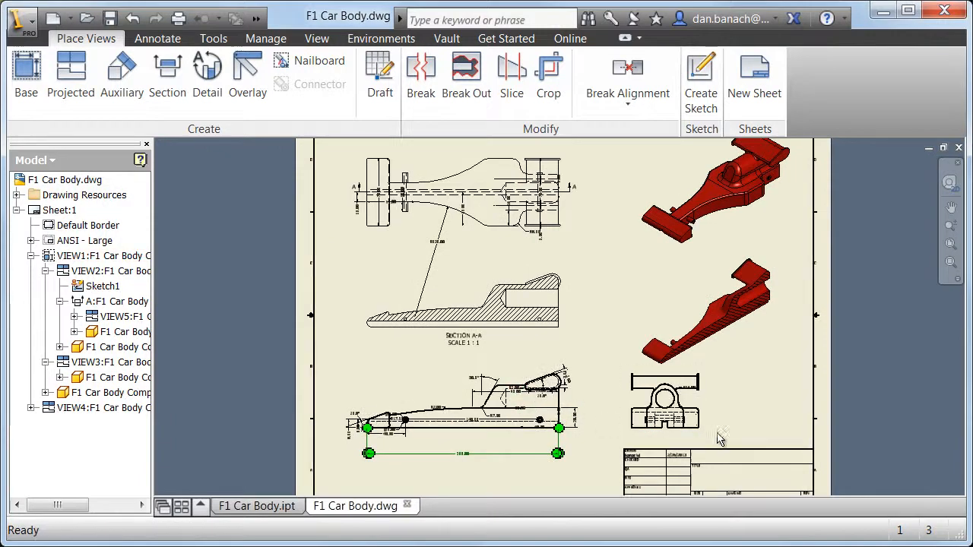
click(745, 438)
mouse_move(735, 434)
mouse_down()
mouse_move(474, 380)
mouse_move(369, 318)
mouse_move(348, 155)
mouse_up()
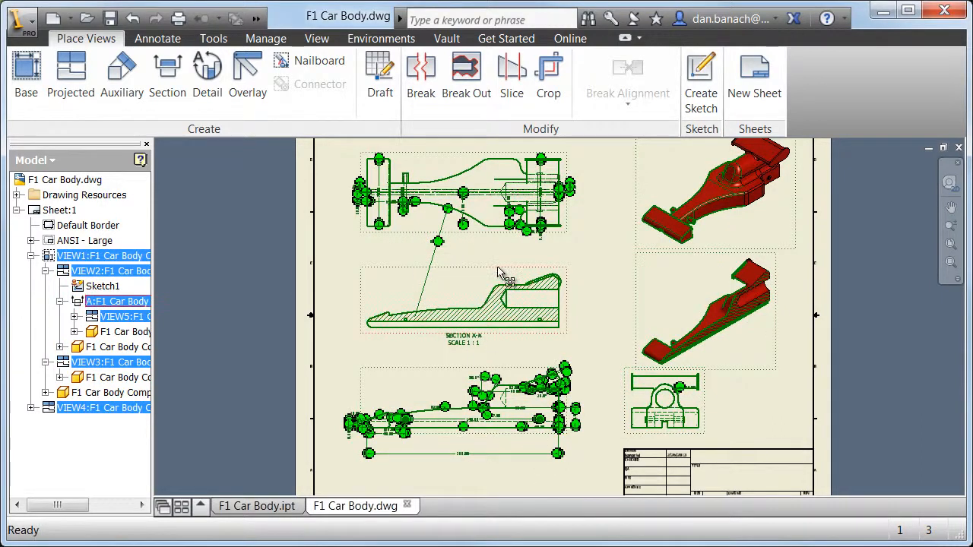
click(161, 39)
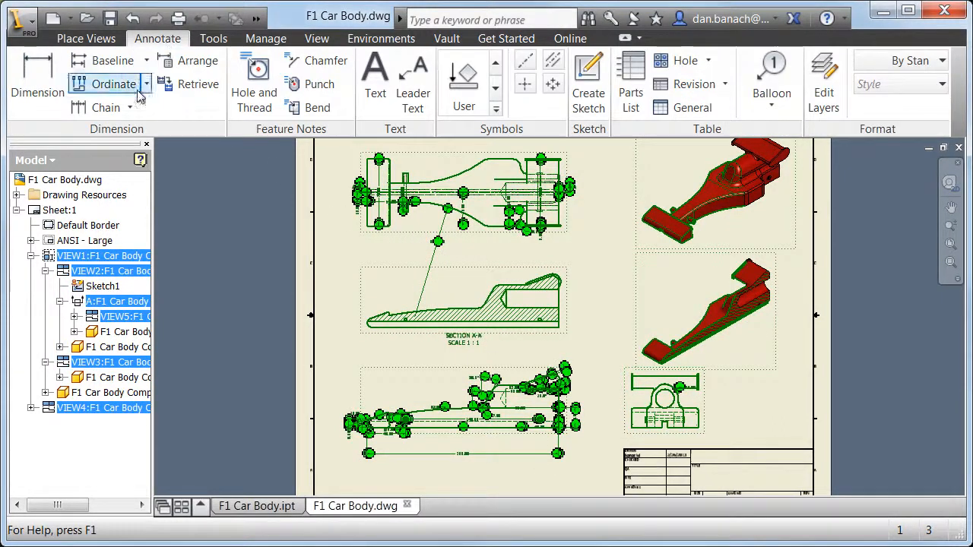
click(199, 63)
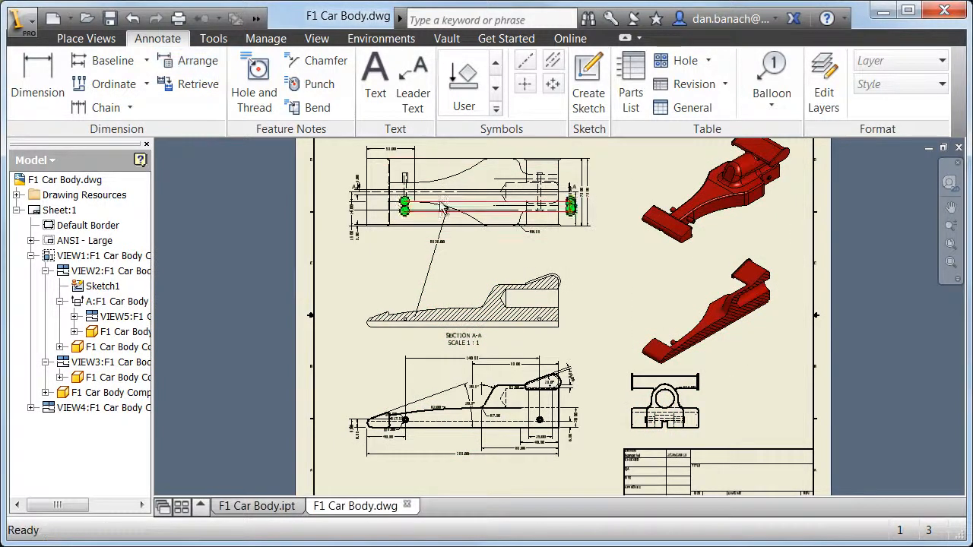
Step: Move the slanted 2.00 dimension clear of the 3.00 dimension at the side view's rear wing and reposition the wing's R2.00 dimension
click(429, 415)
scroll(431, 414, up, 5)
middle_drag(645, 416, 565, 240)
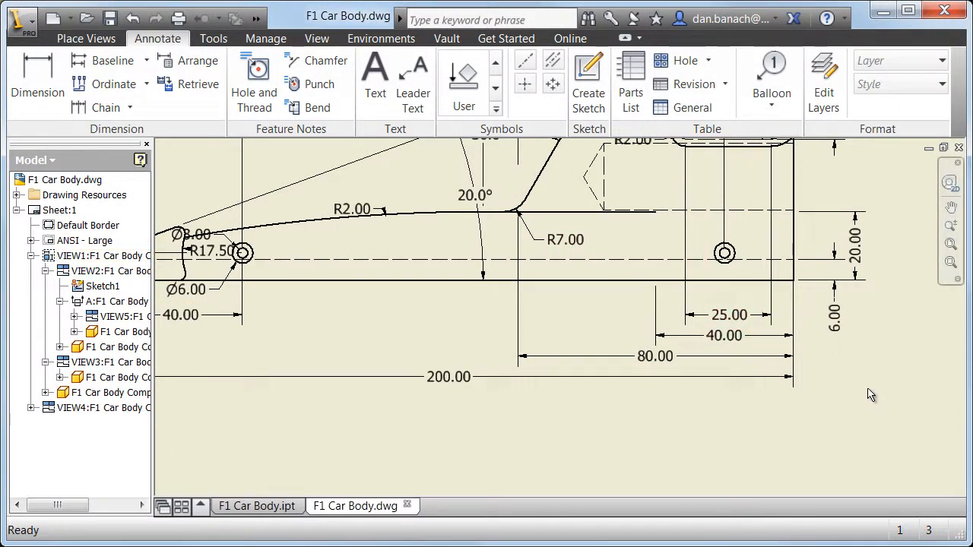
middle_drag(834, 195, 755, 359)
scroll(751, 322, down, 2)
middle_drag(783, 286, 773, 361)
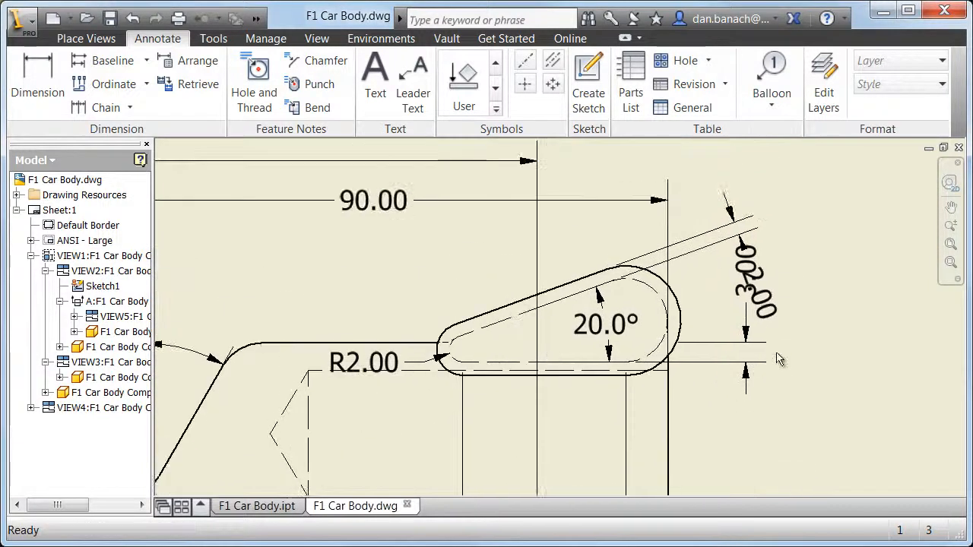
mouse_move(771, 305)
mouse_down()
mouse_move(837, 297)
mouse_move(796, 333)
mouse_move(774, 322)
mouse_up()
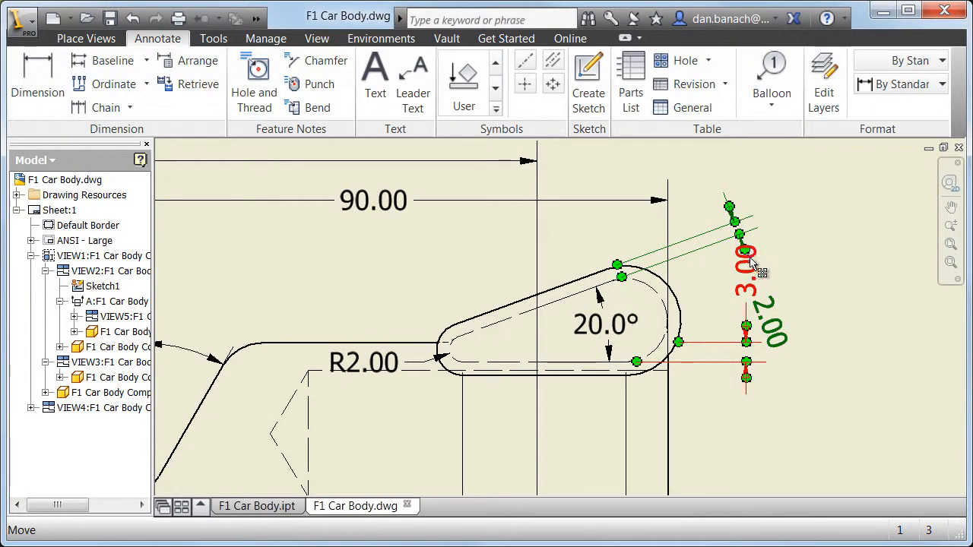
drag(727, 204, 770, 184)
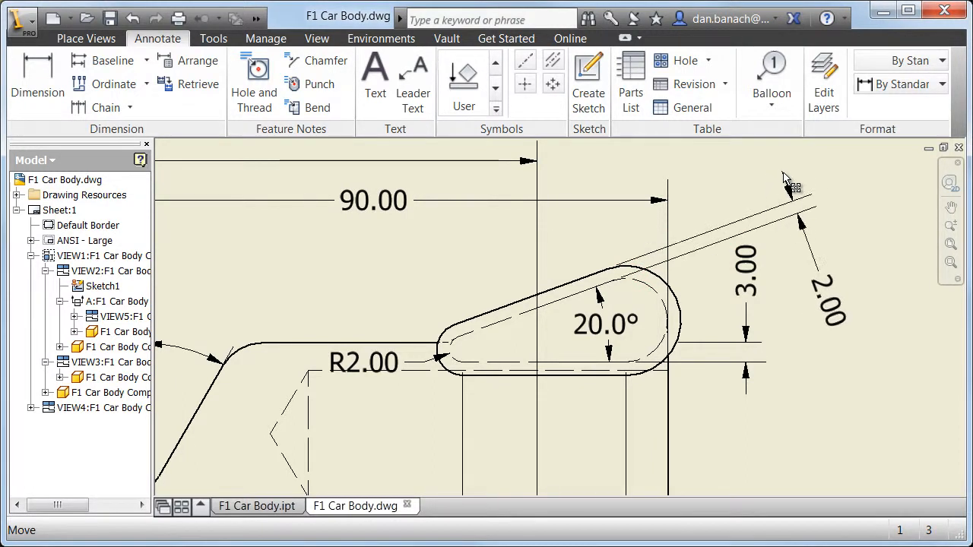
click(783, 177)
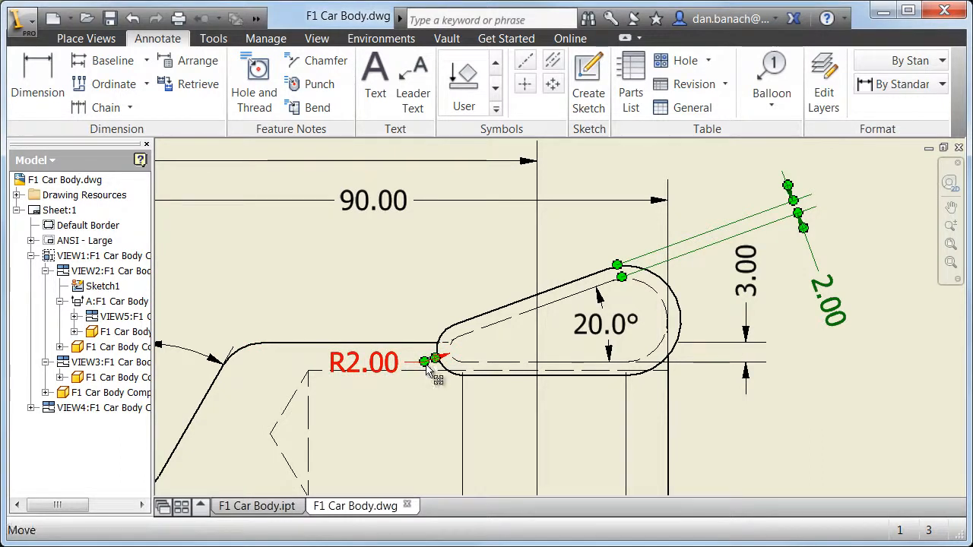
drag(426, 363, 381, 296)
Step: Add a center mark to the large round hole in the end view
scroll(728, 414, up, 3)
mouse_move(727, 407)
middle_down()
mouse_move(384, 224)
mouse_move(210, 271)
middle_up()
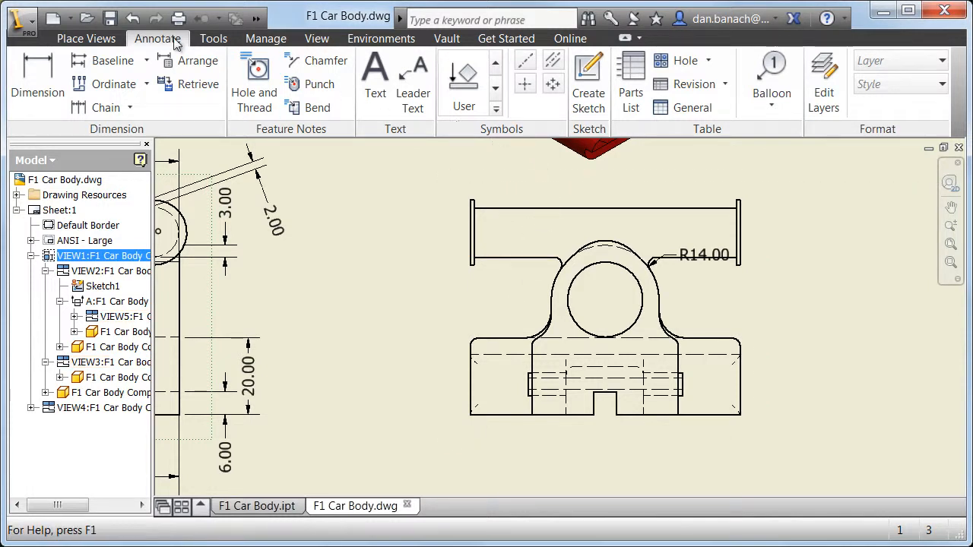
click(524, 87)
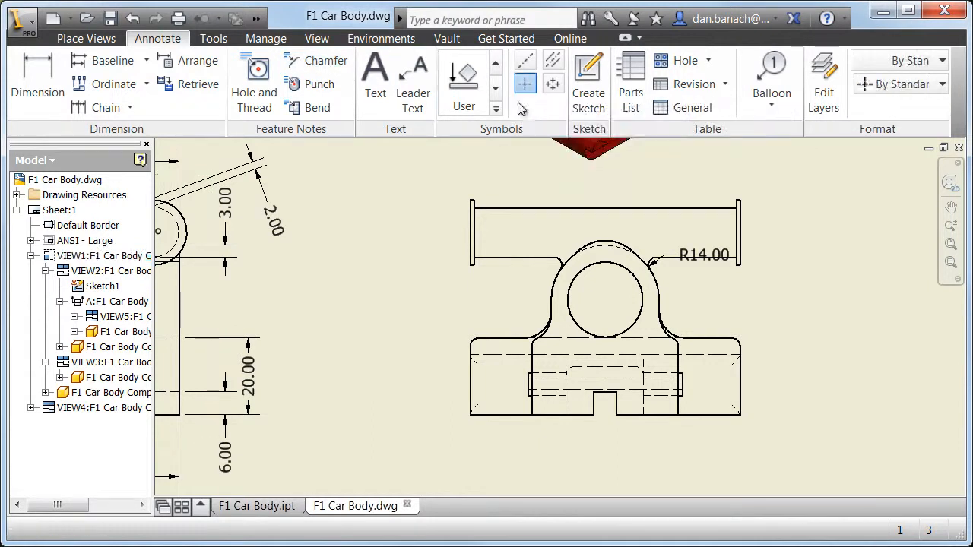
click(573, 274)
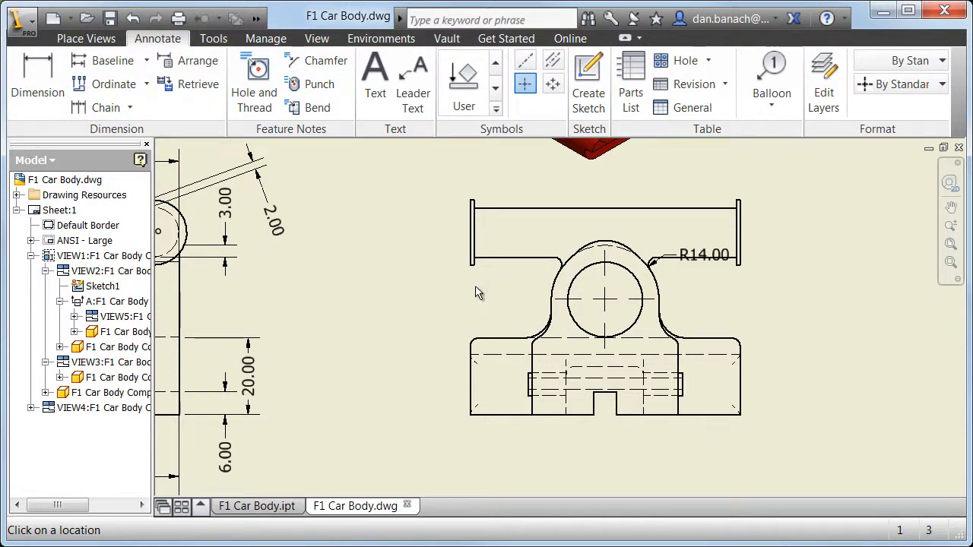
key(Escape)
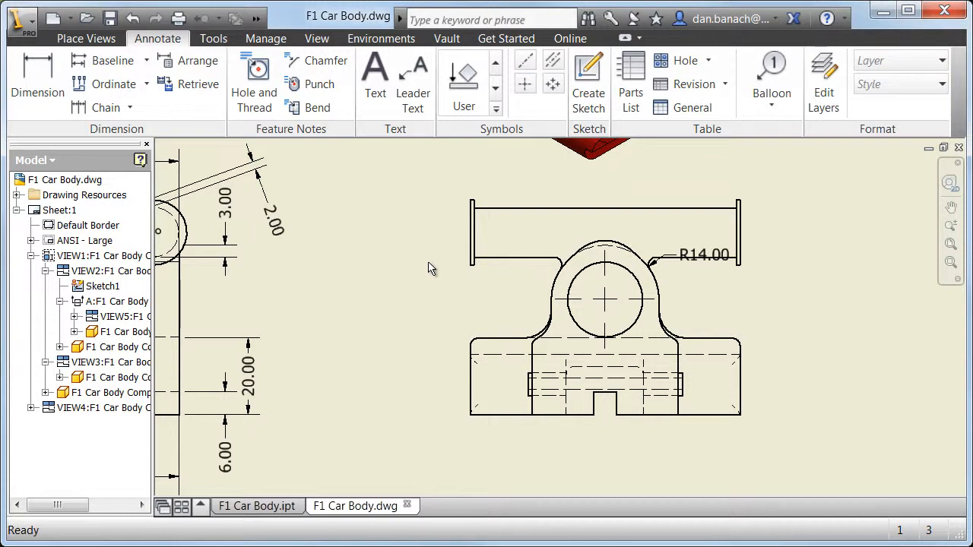
Step: Dimension the width of the rectangular slot in the end view's bottom edge, placing it below the view
right_click(393, 239)
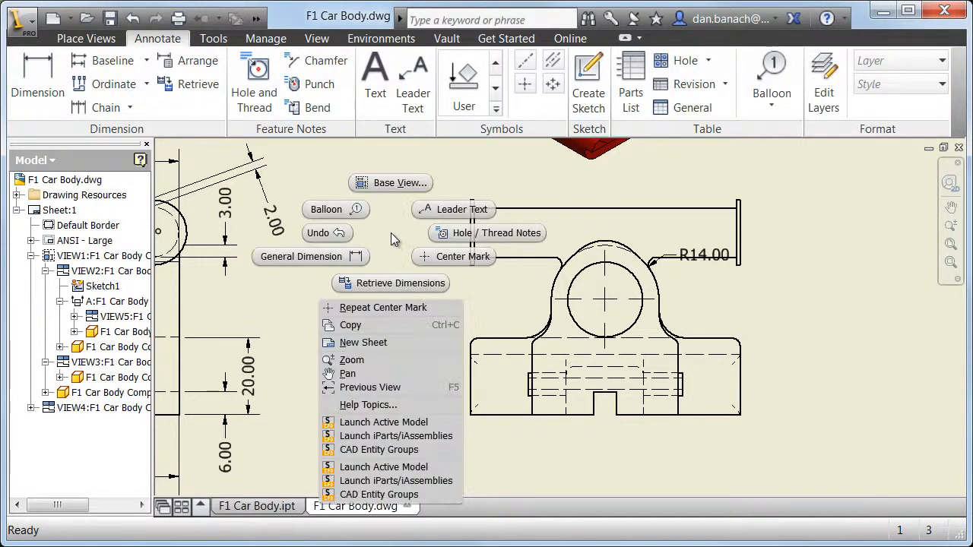
click(339, 258)
click(617, 410)
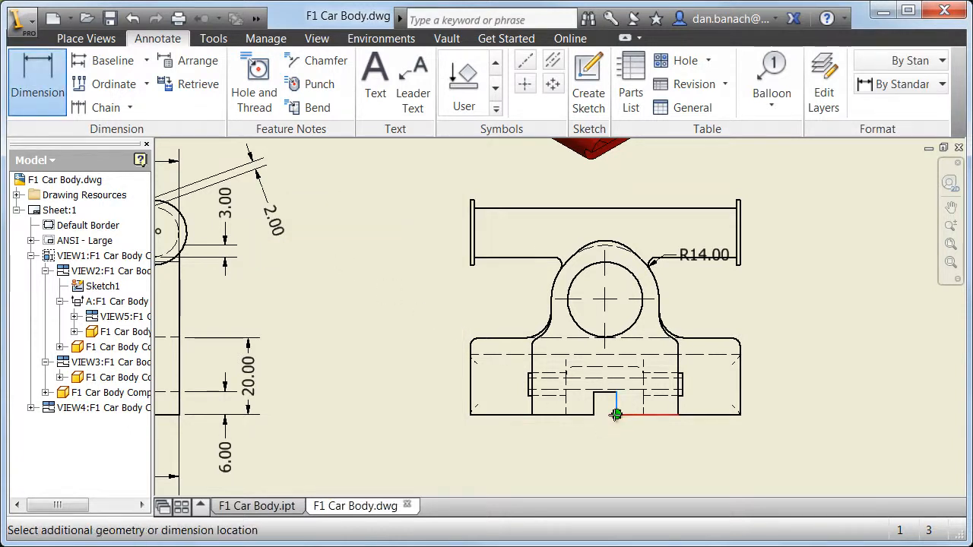
click(593, 411)
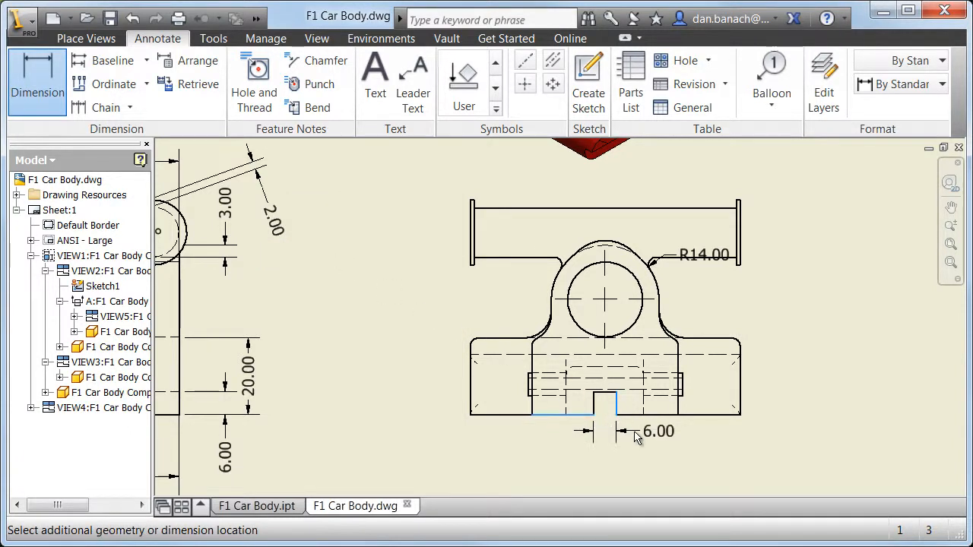
click(637, 437)
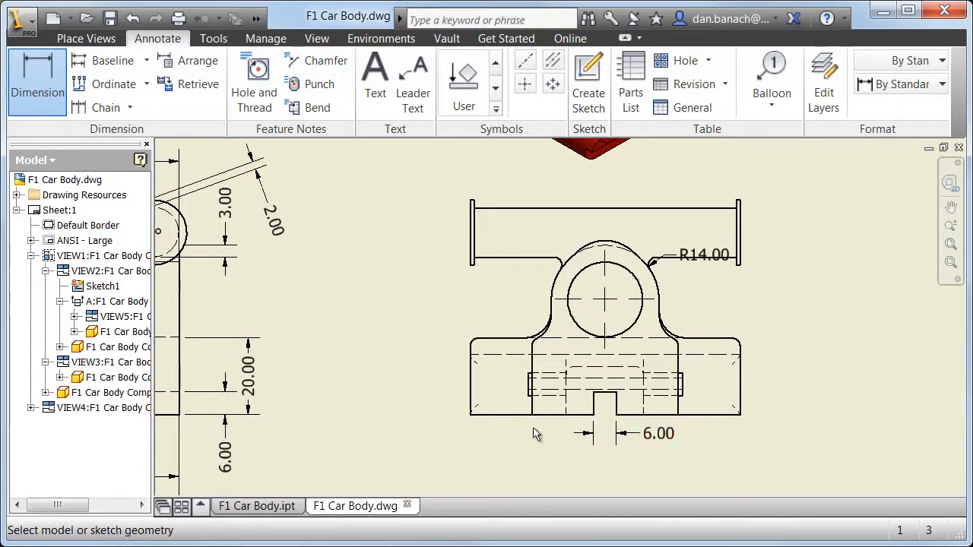
Step: Dimension the end view's half width from its left edge to the center and its overall width, stacked below the view
click(486, 414)
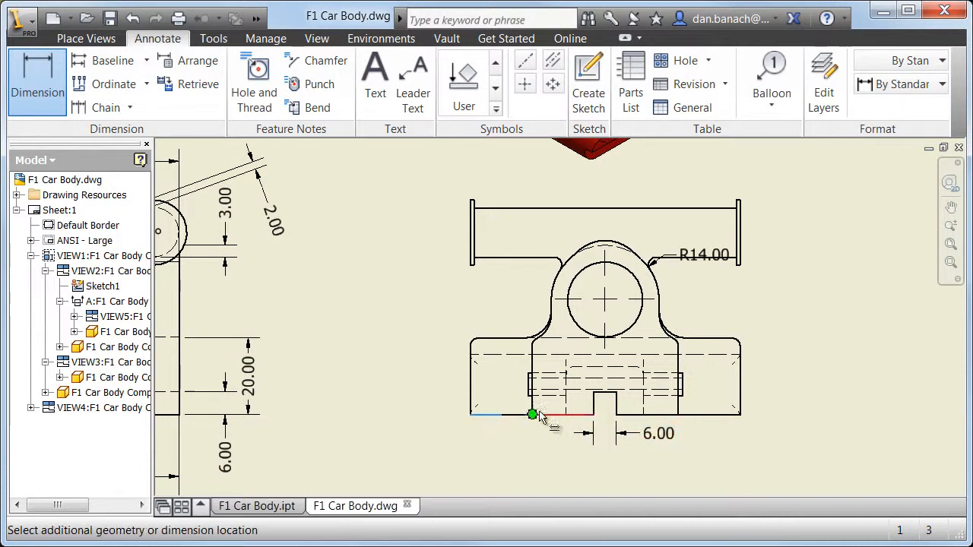
click(590, 395)
click(565, 457)
click(472, 391)
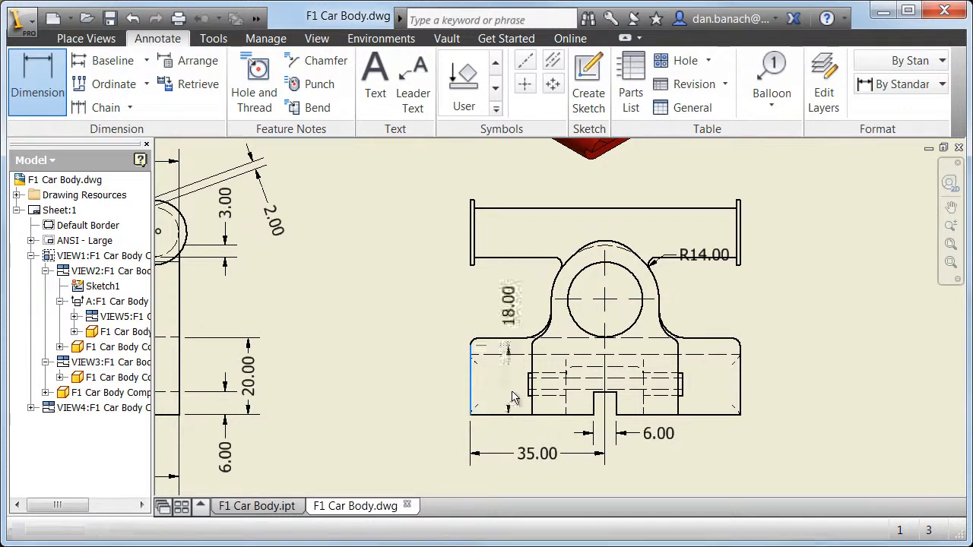
click(739, 392)
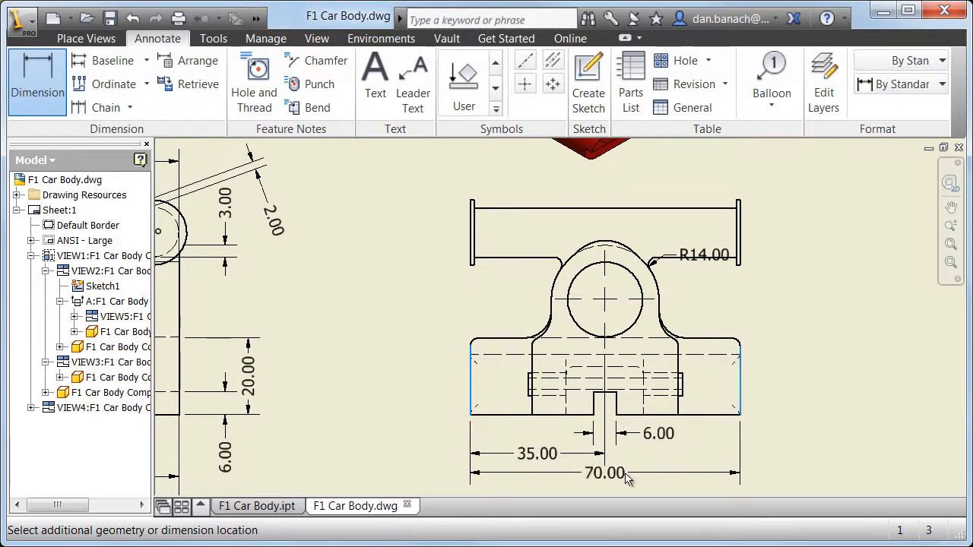
click(637, 477)
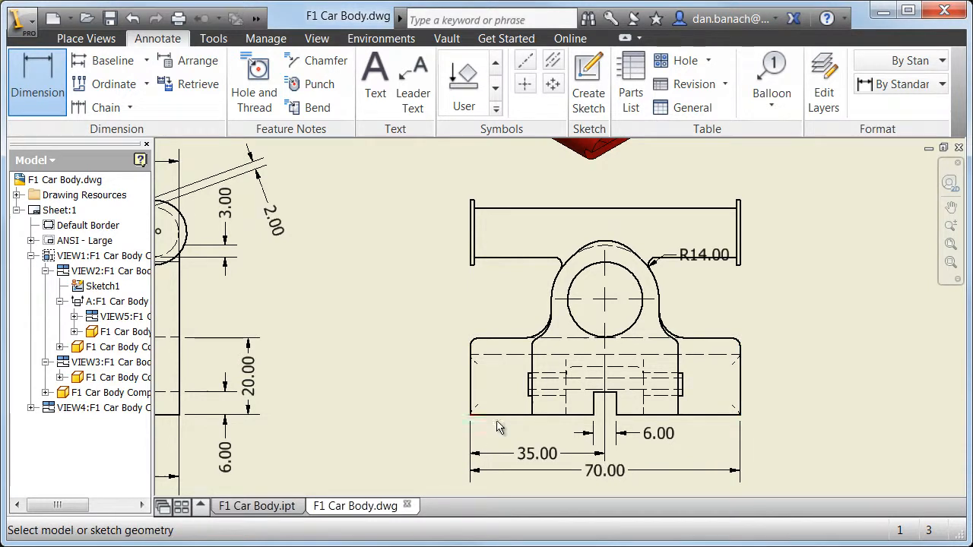
Step: Dimension the bottom slot's height and the hole center's height above the base, placing both to the left of the end view
click(599, 392)
click(471, 416)
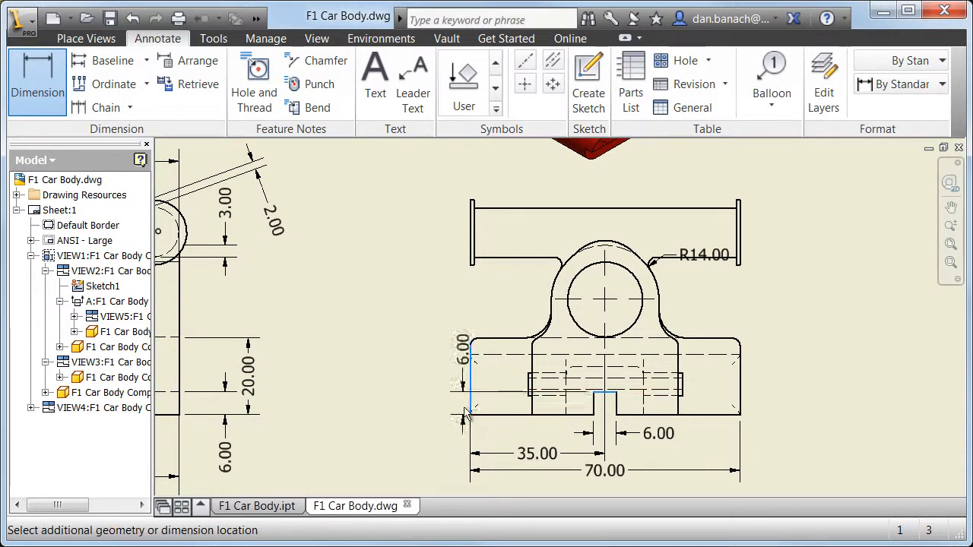
click(432, 388)
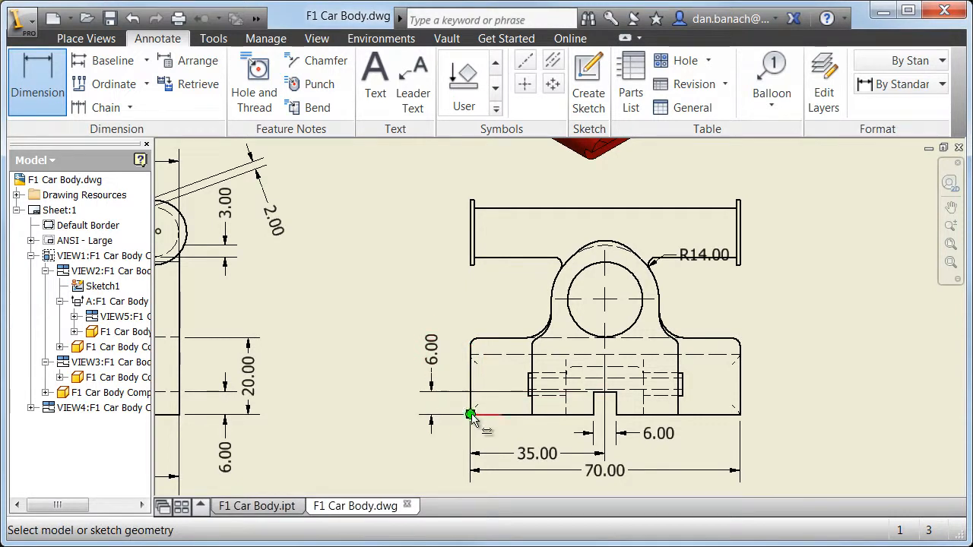
click(473, 414)
click(556, 299)
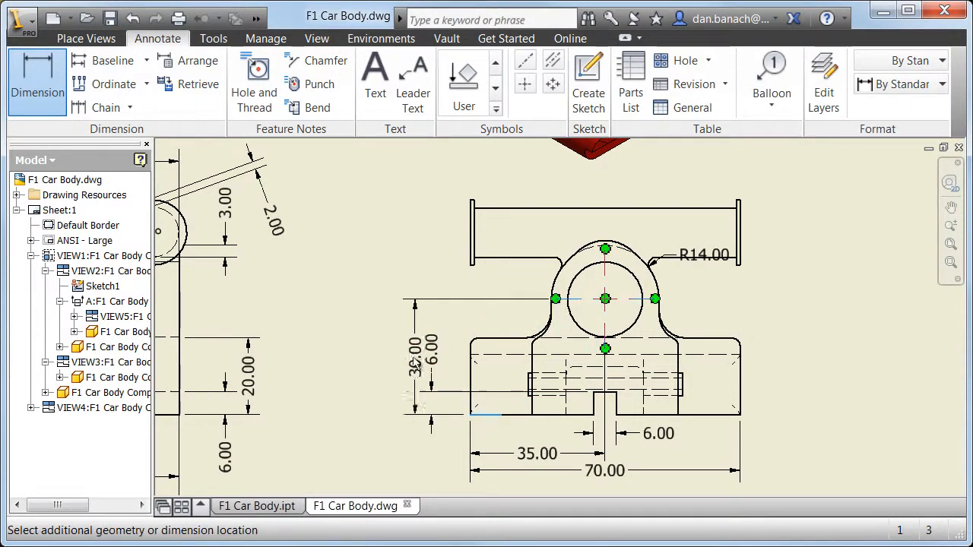
click(387, 374)
key(Escape)
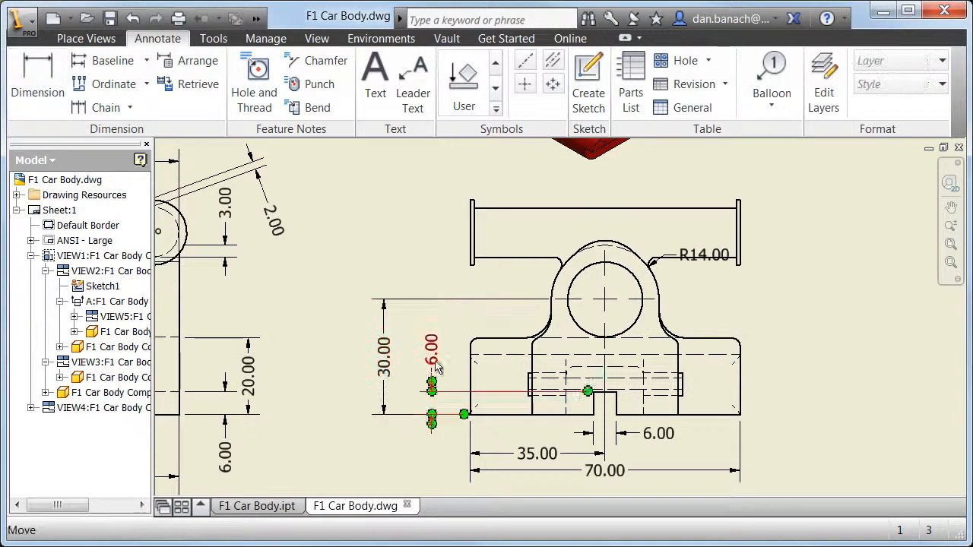
Step: Reposition the R14.00 dimension to the right of the end view's body and add a hole note to the large round hole
drag(672, 266, 724, 296)
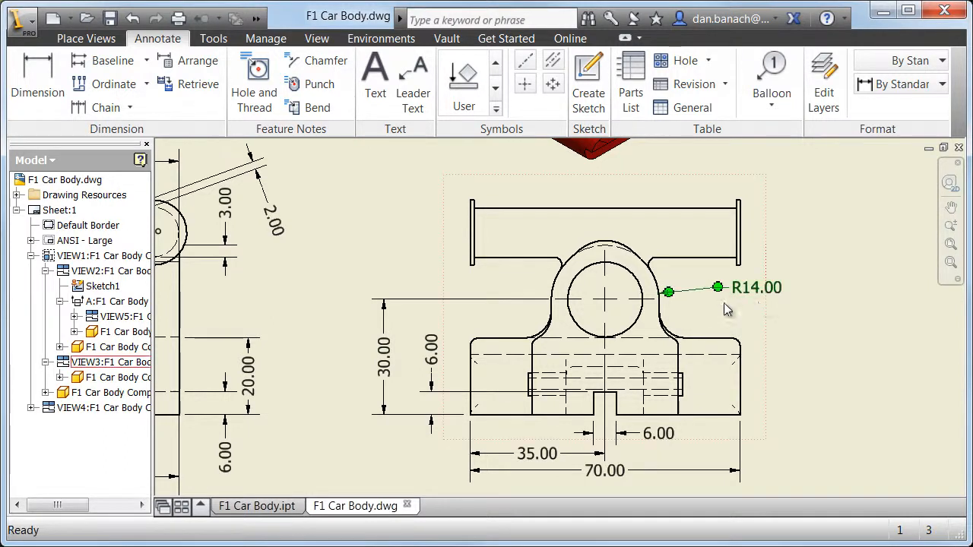
click(793, 314)
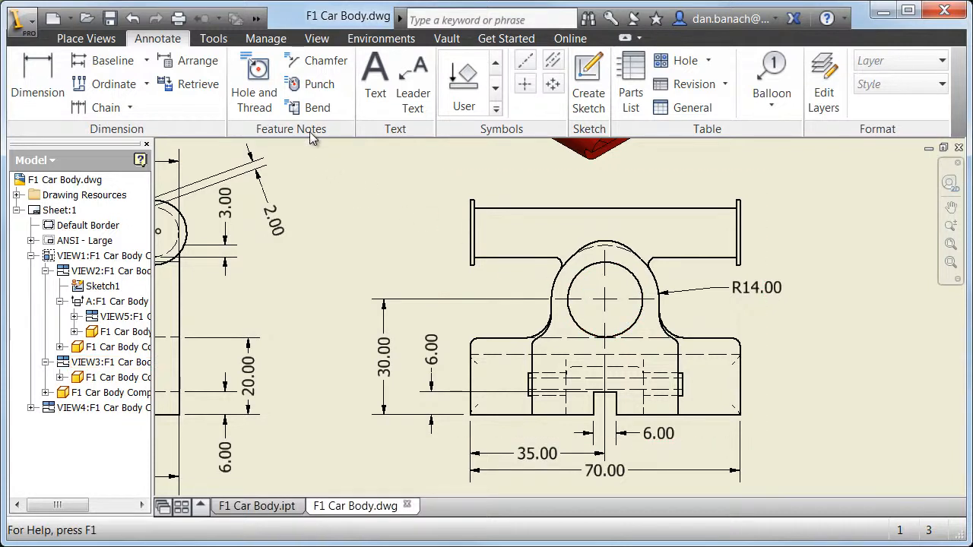
click(257, 69)
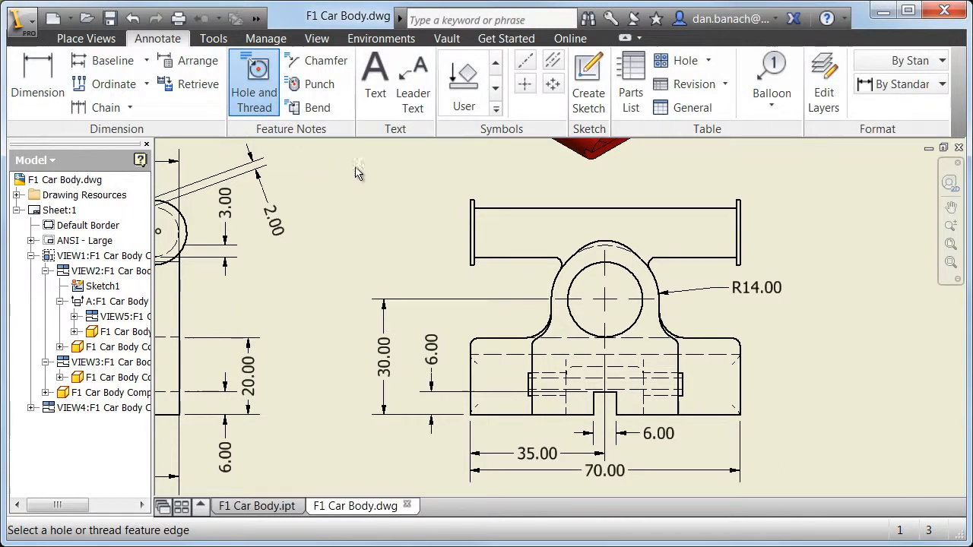
click(569, 283)
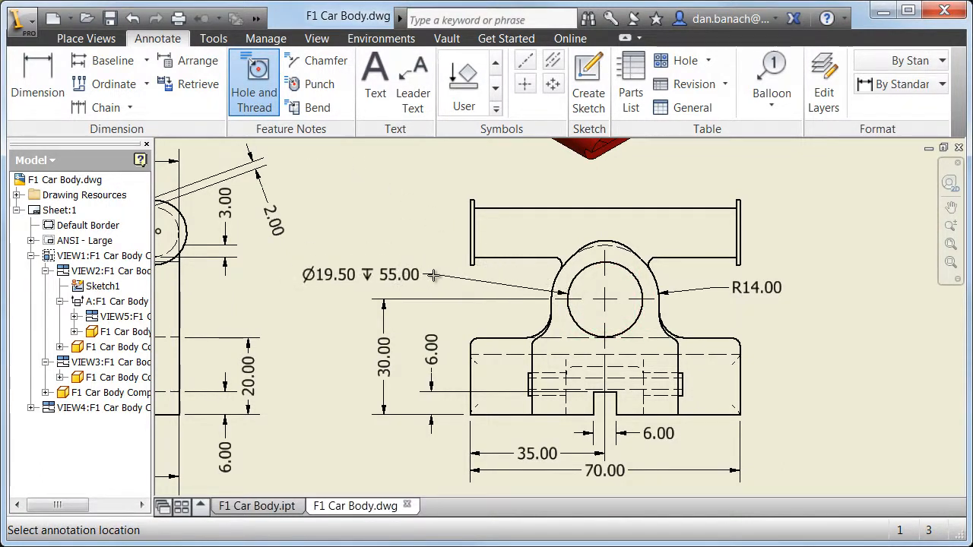
click(441, 269)
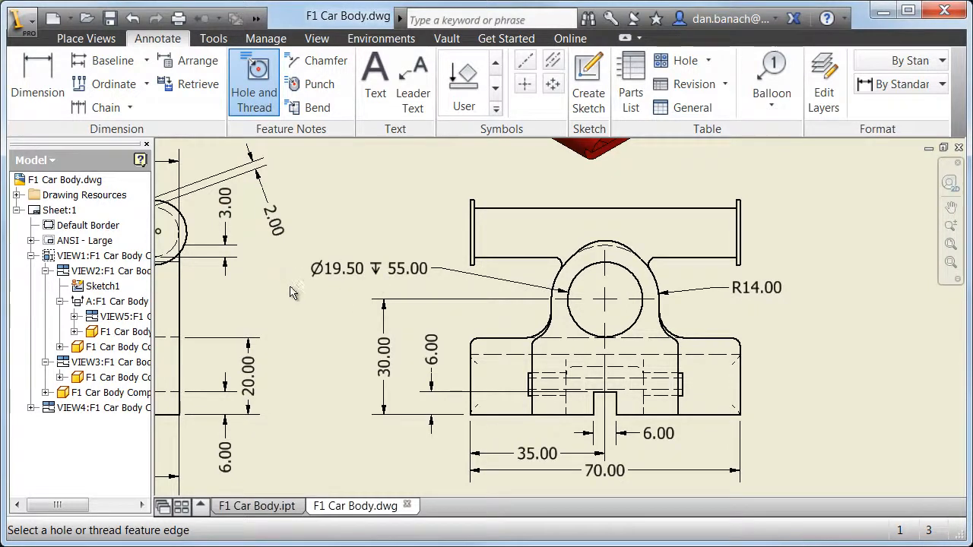
Step: Delete the outer, duplicate 8.00 height dimension at the car's nose in the side view
middle_drag(443, 283, 600, 323)
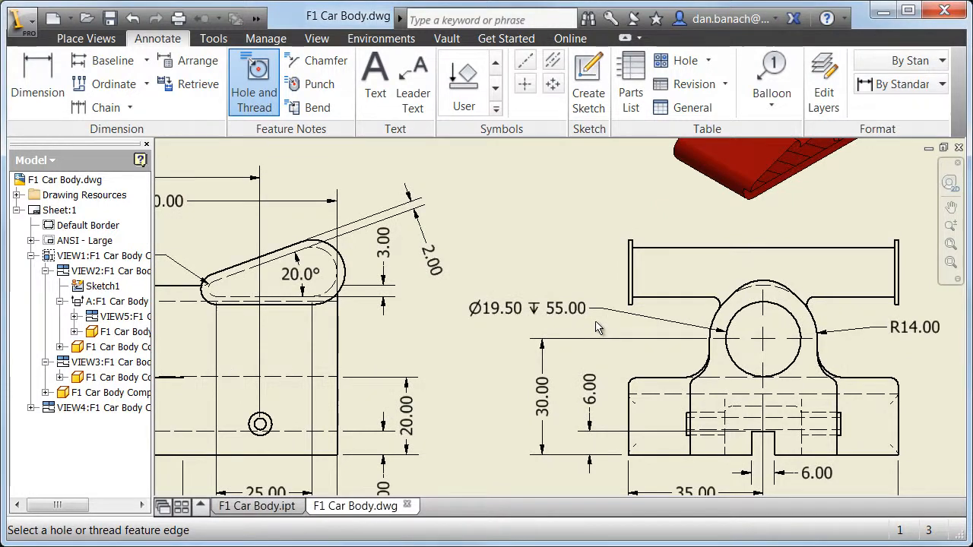
mouse_move(175, 347)
middle_down()
mouse_move(347, 349)
mouse_move(835, 317)
middle_up()
mouse_move(441, 431)
middle_down()
mouse_move(616, 270)
mouse_move(624, 320)
mouse_move(724, 334)
mouse_move(741, 327)
middle_up()
scroll(587, 286, down, 2)
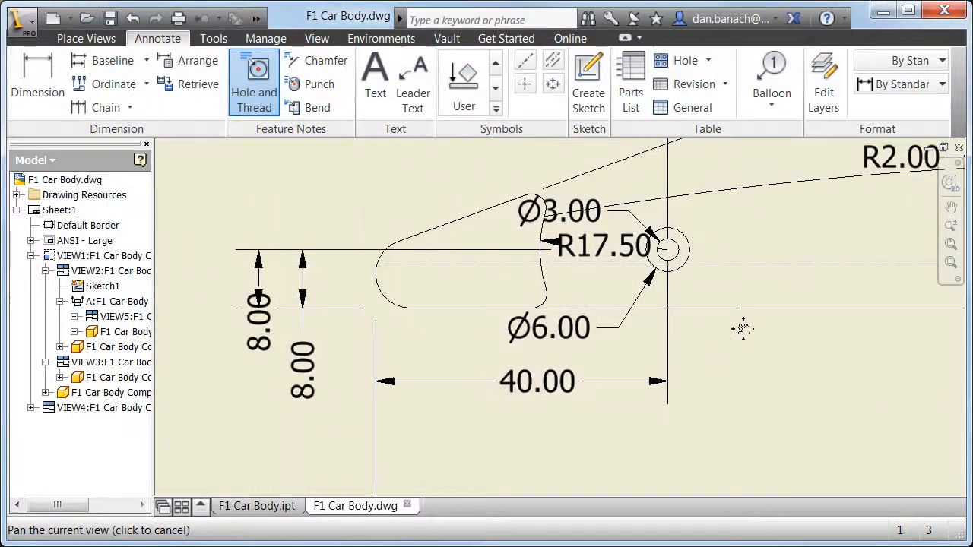
click(264, 344)
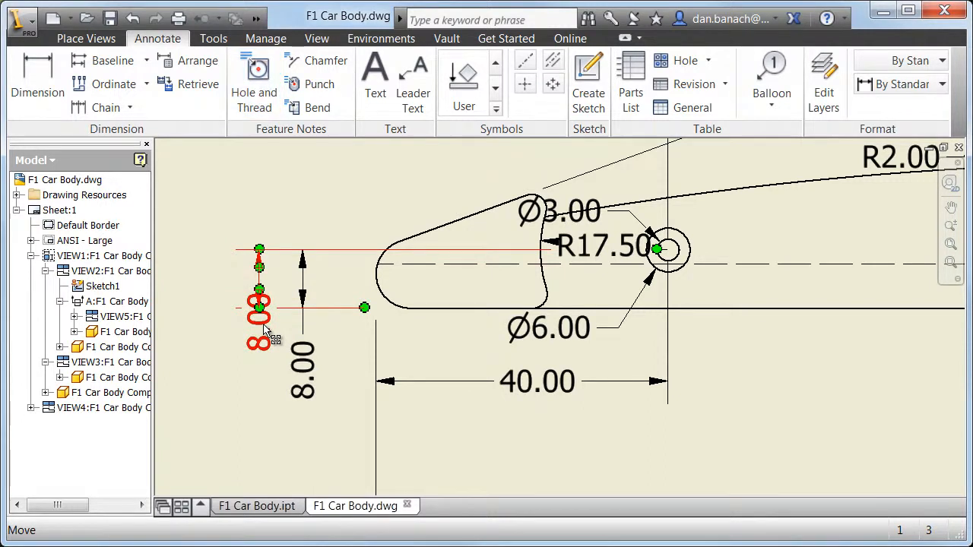
key(Escape)
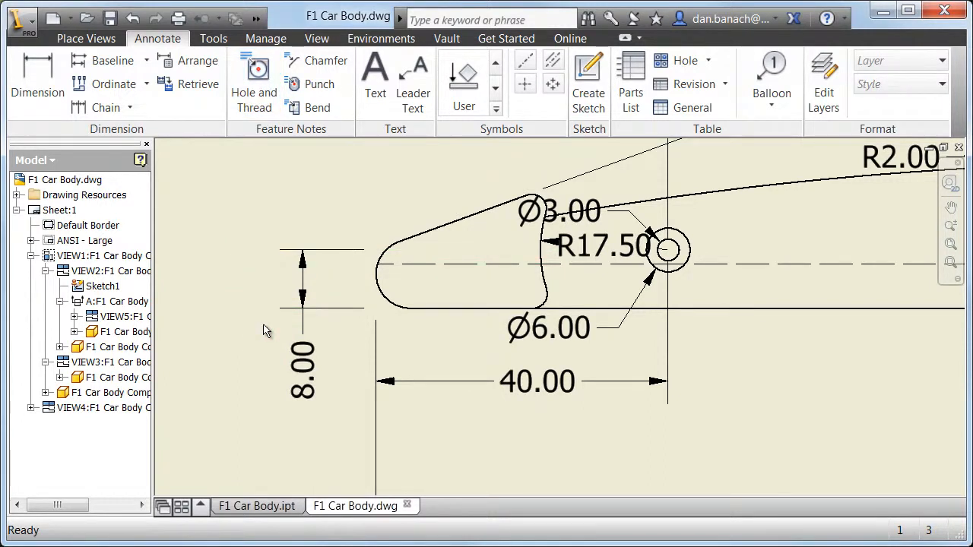
Step: Delete the Ø3.00 dimension of the front axle hole in the side view
click(600, 215)
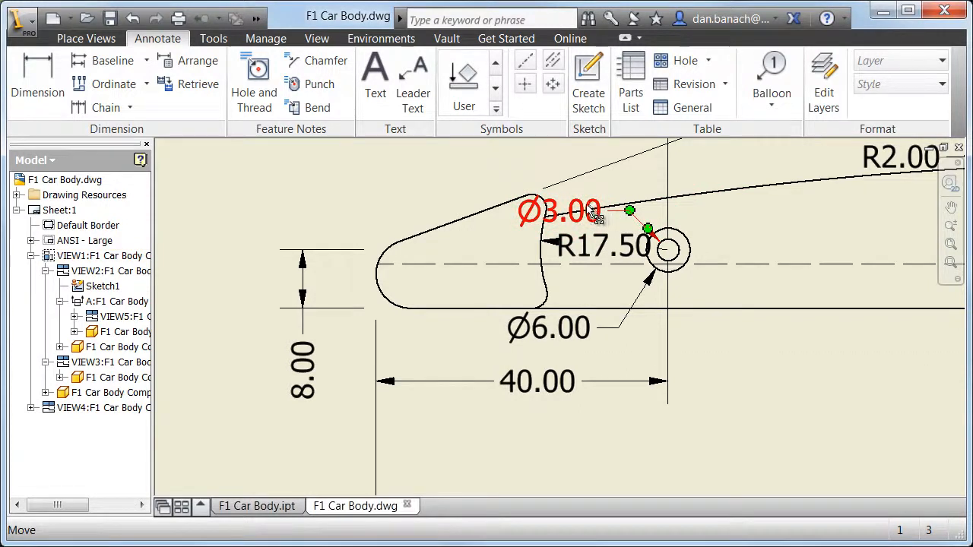
scroll(596, 217, down, 2)
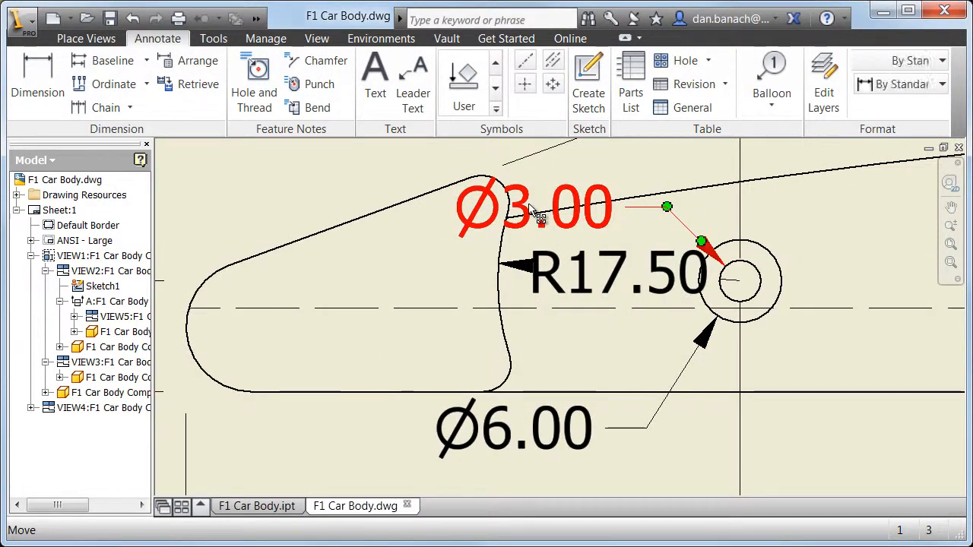
key(Delete)
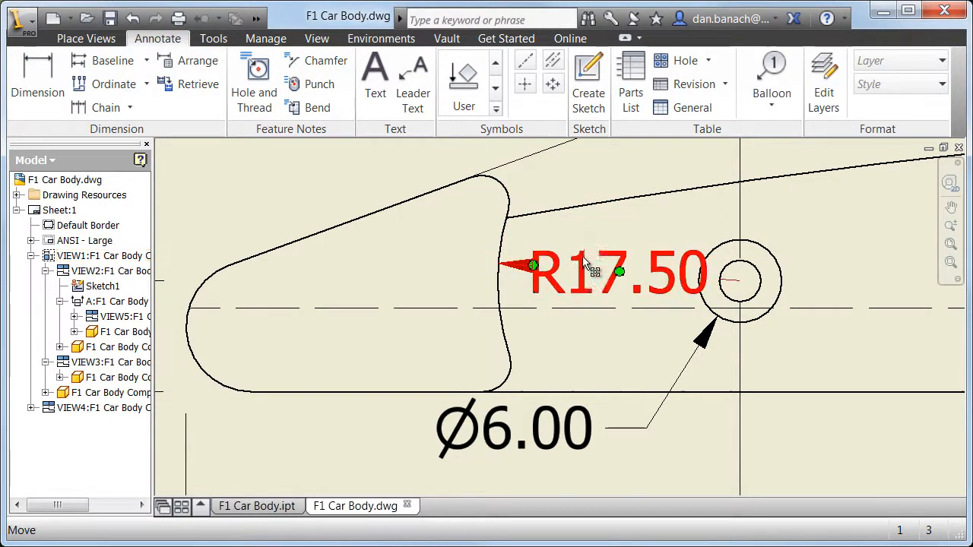
Step: Move the R17.50 dimension away from the axle hole to the clear area above the nose in the side view
drag(616, 271, 315, 170)
middle_drag(342, 199, 545, 230)
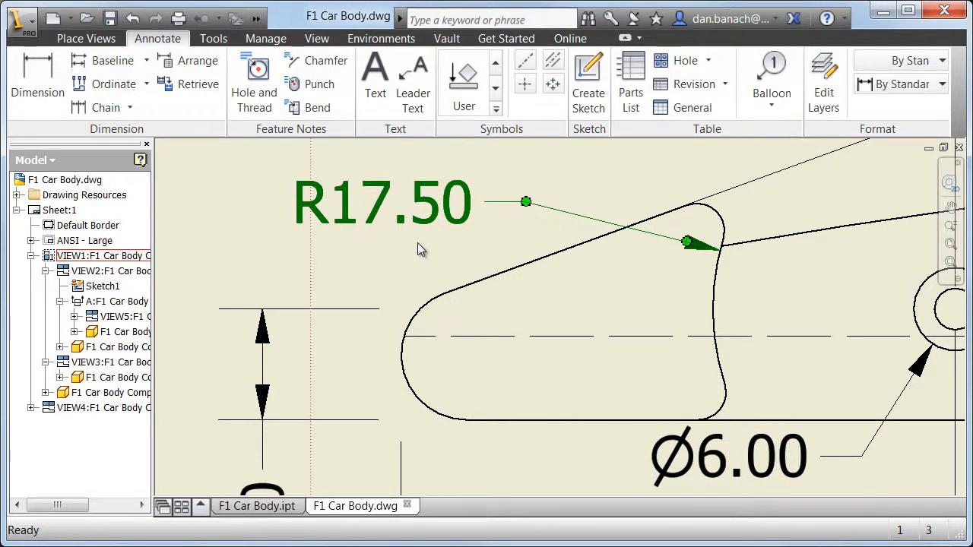
click(235, 171)
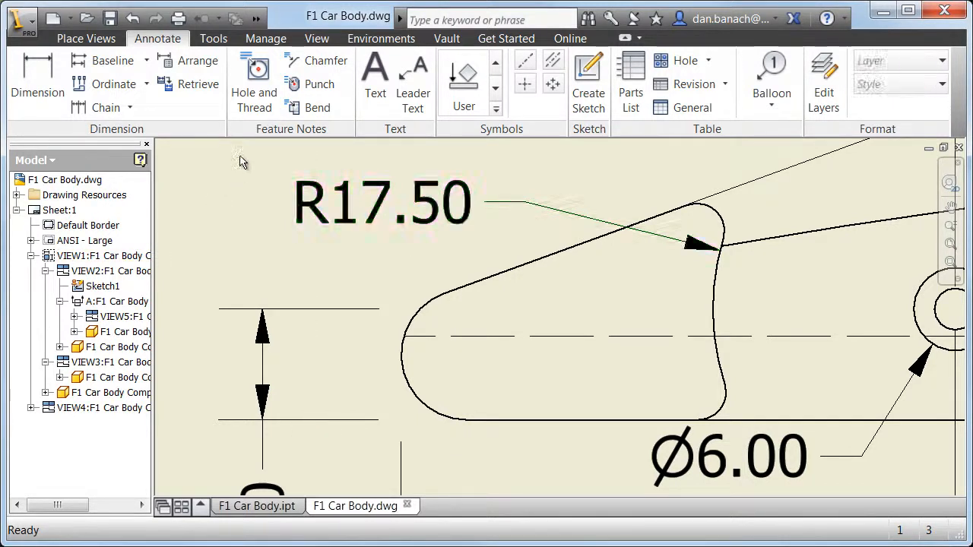
Step: Add a hole note to the front axle's inner hole in the side view, placed above the R17.50 dimension
click(259, 70)
mouse_move(764, 266)
middle_down()
mouse_move(738, 330)
mouse_move(558, 383)
middle_up()
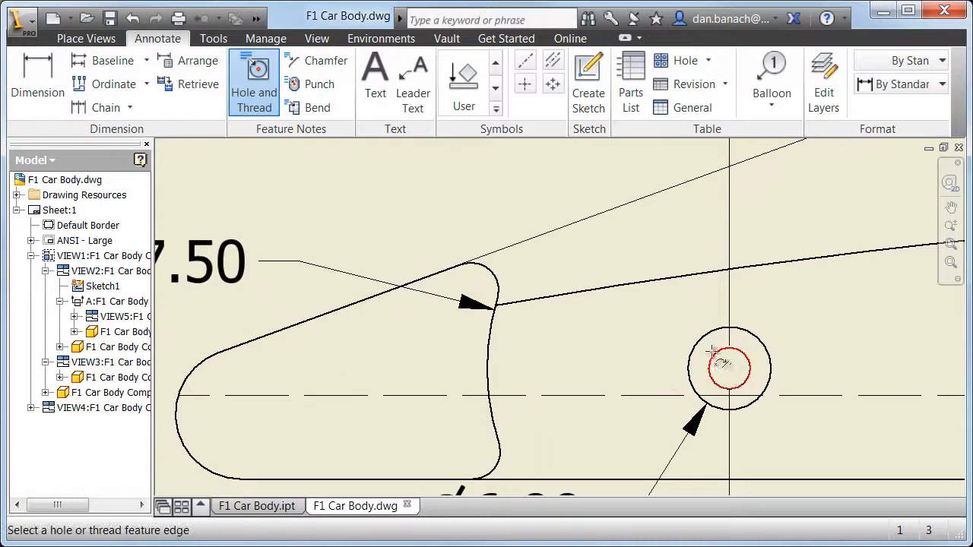
click(717, 356)
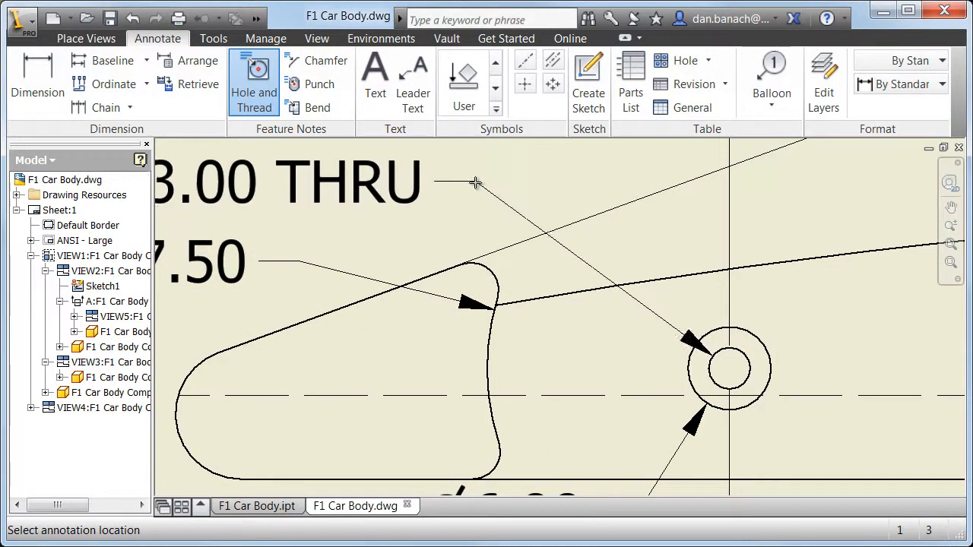
middle_drag(467, 174, 579, 211)
click(559, 187)
key(Escape)
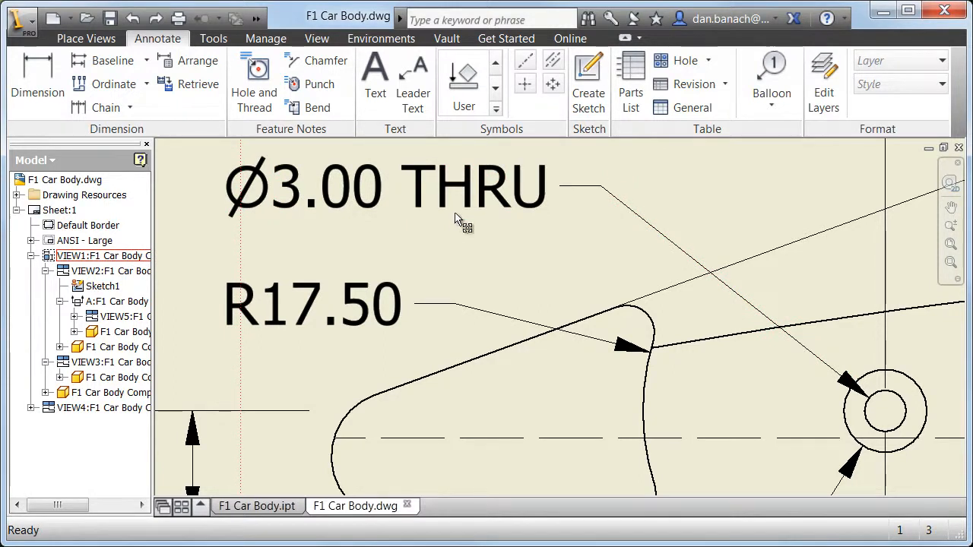
Step: Append the quantity note <QTYNOTE> after THRU in the front axle hole's note
double_click(461, 192)
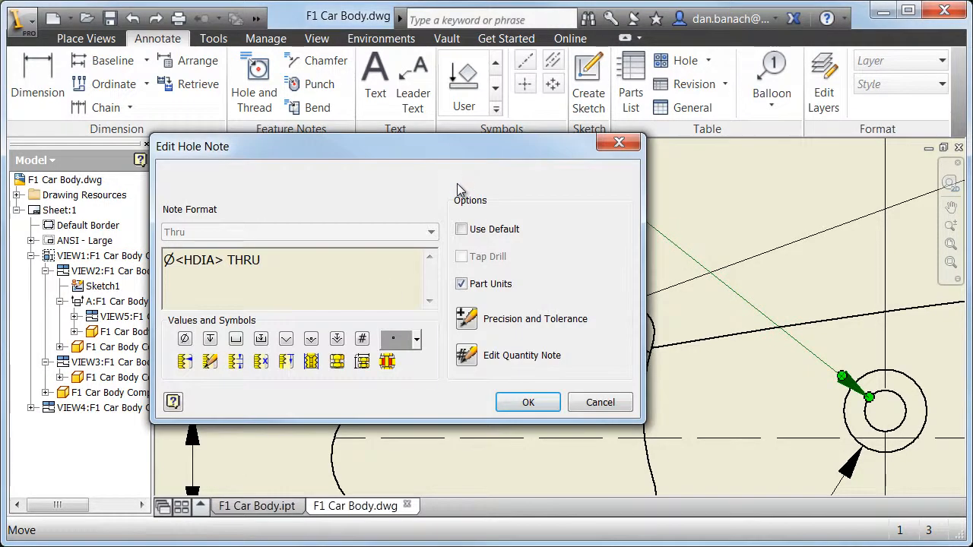
drag(446, 153, 426, 78)
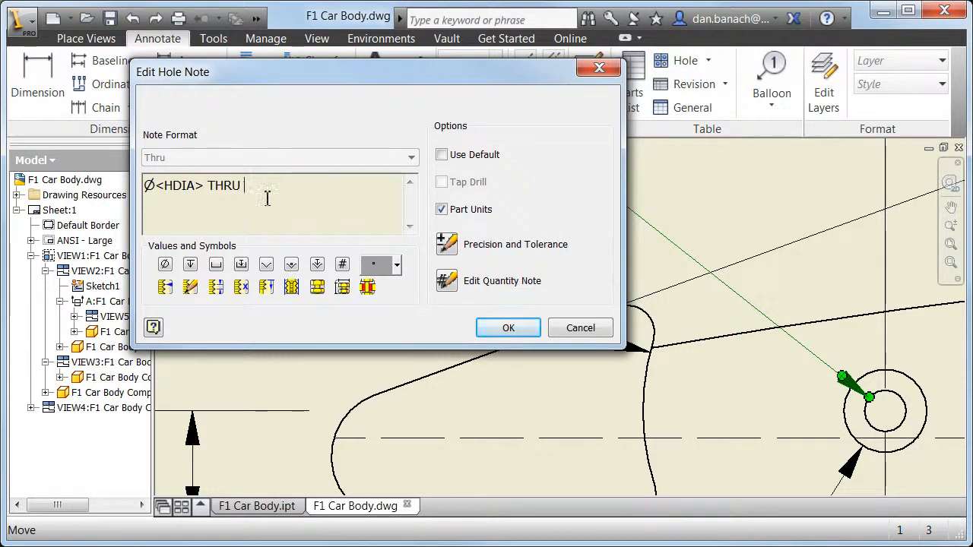
click(342, 265)
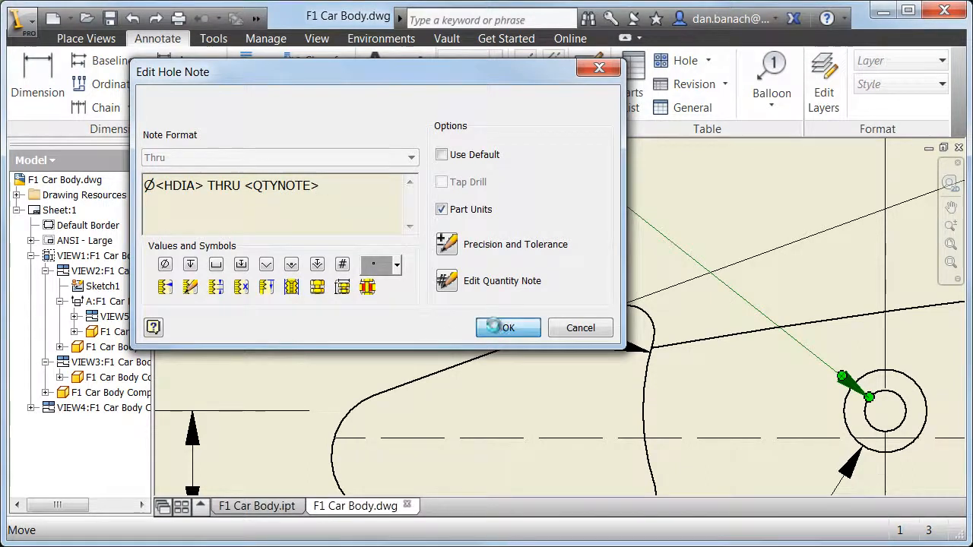
click(504, 329)
middle_drag(442, 230, 551, 241)
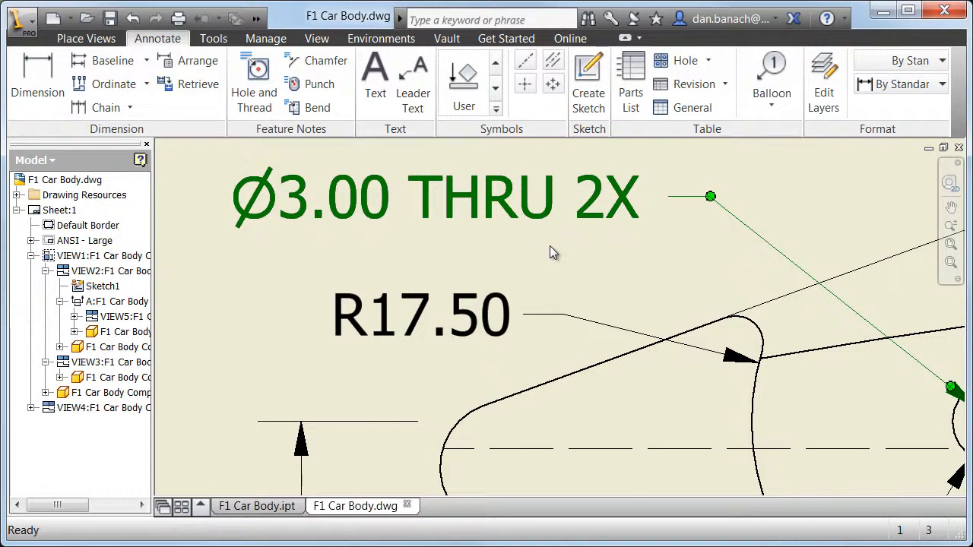
Step: Save and close the F1 Car Body drawing, and close the F1 Car Body part with its changes saved
key(Home)
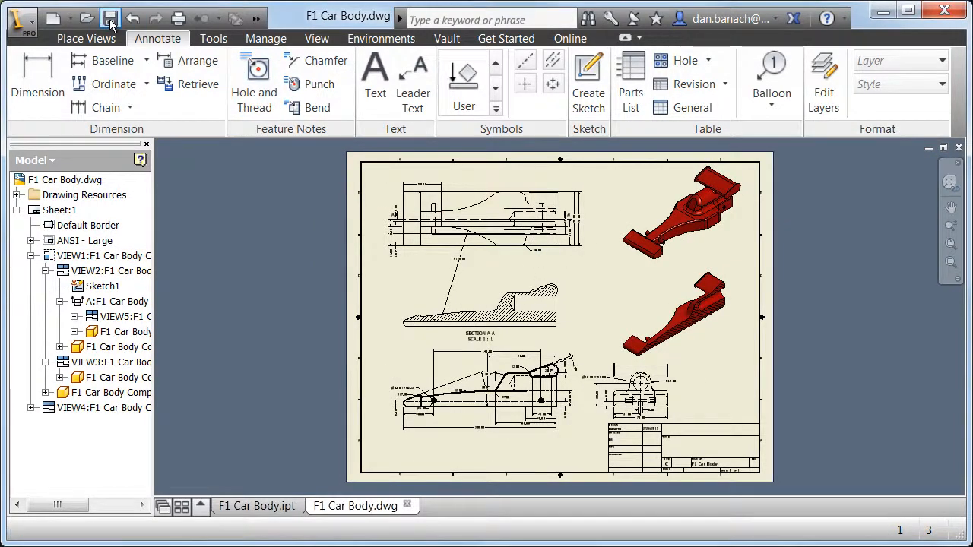
click(959, 147)
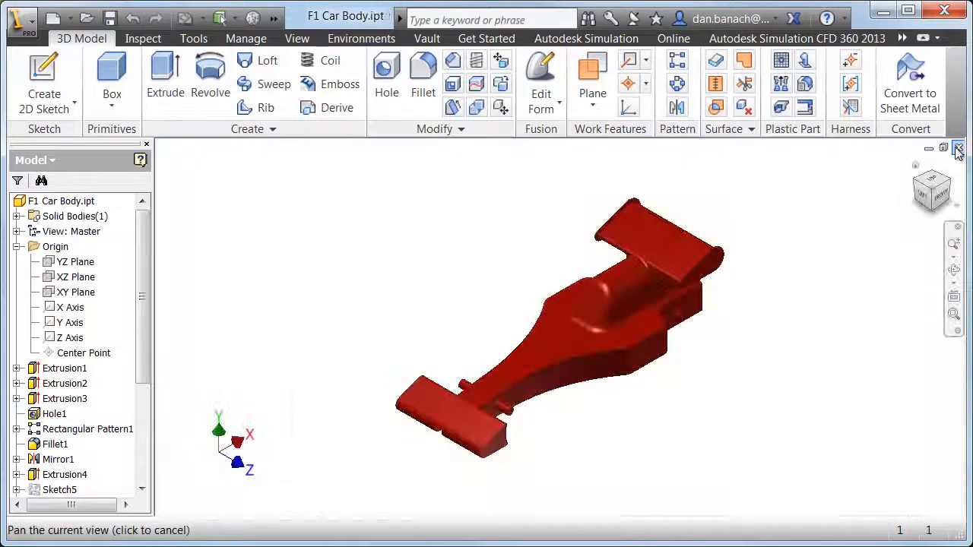
click(959, 147)
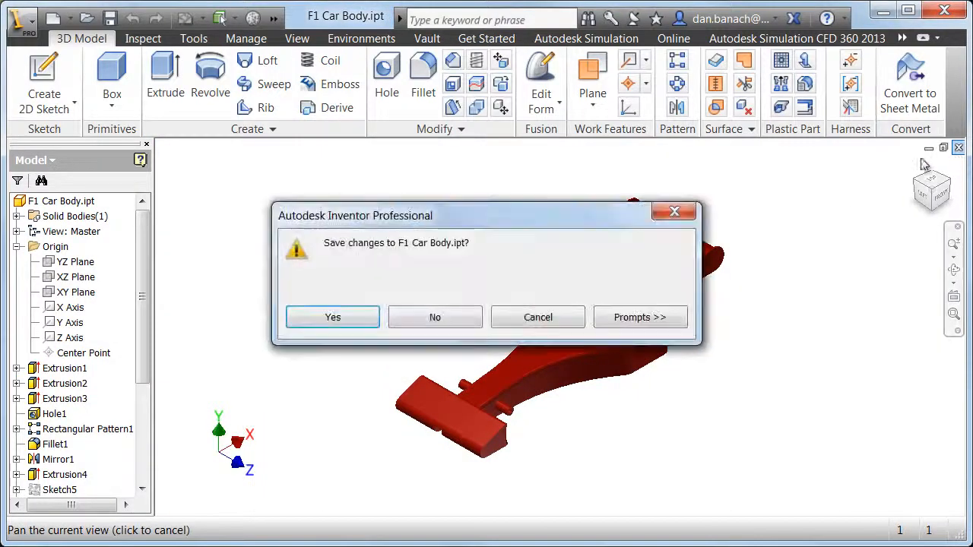
click(363, 324)
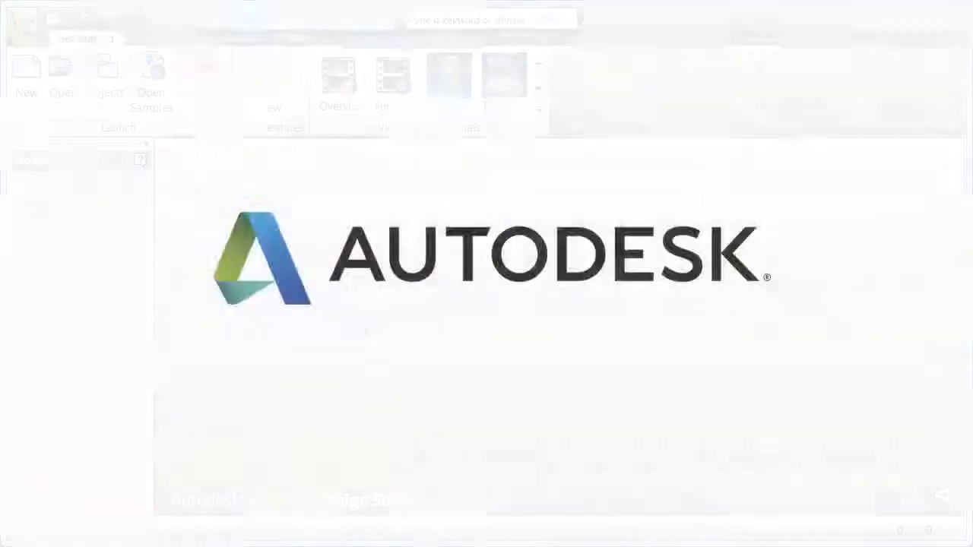